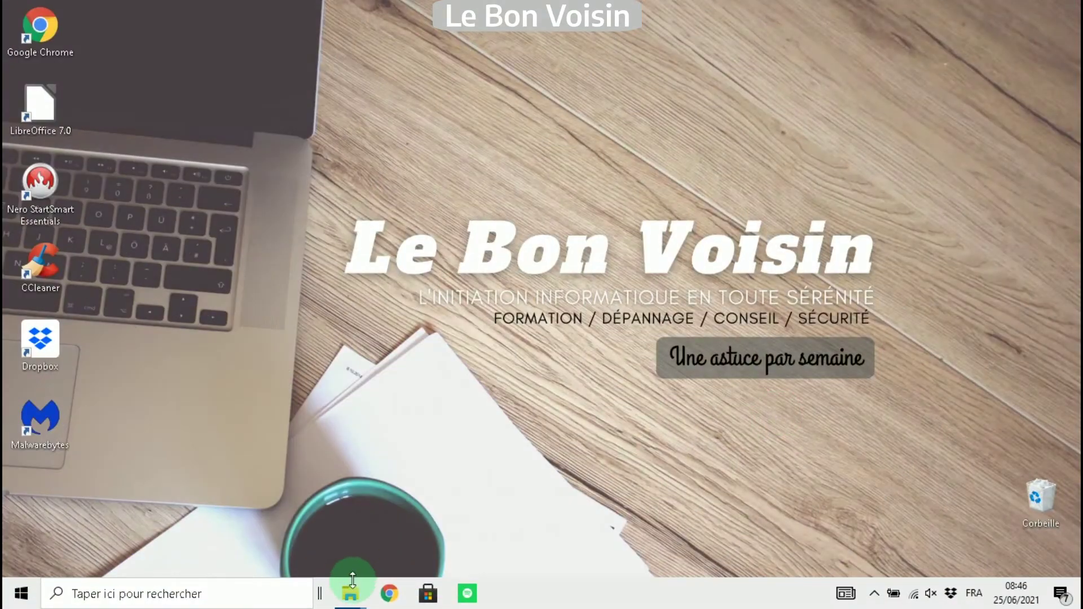
Bring up the two open folder windows, Admin 1 and Admin 12, on the desktop
{"action": "mouse_move", "coordinate": [351, 597]}
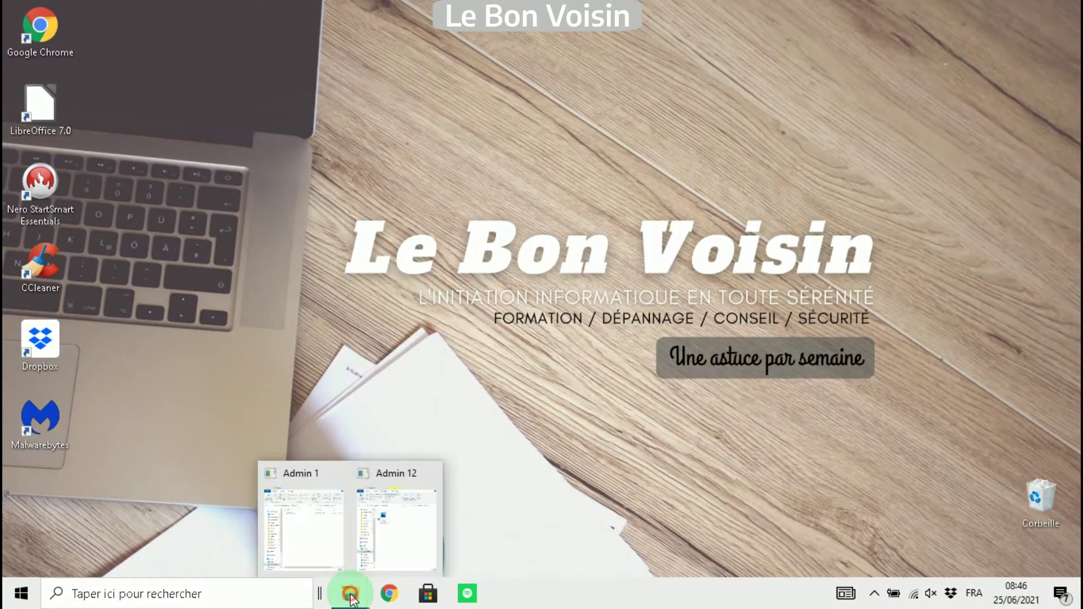
{"action": "left_click", "coordinate": [315, 539]}
{"action": "mouse_move", "coordinate": [346, 596]}
{"action": "left_click", "coordinate": [392, 536]}
{"action": "left_click", "coordinate": [166, 209]}
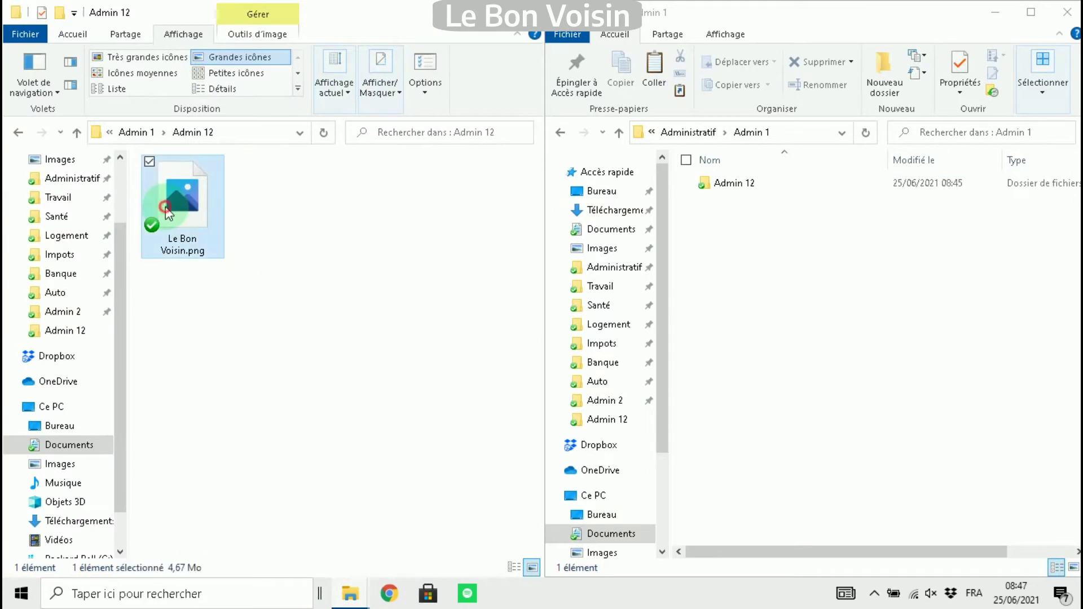
{"action": "left_click", "coordinate": [825, 245]}
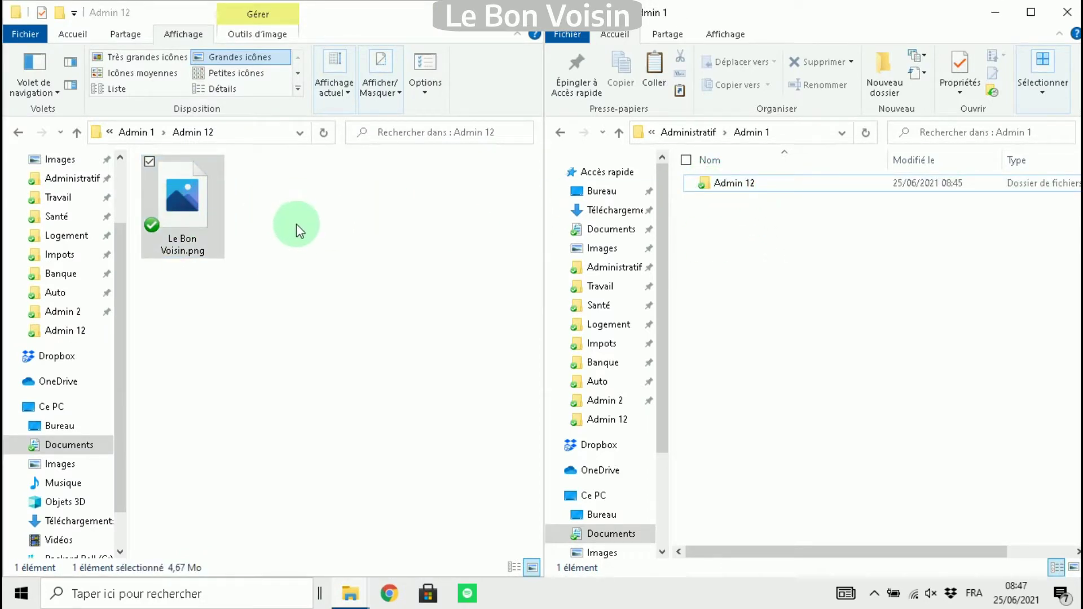
{"action": "left_click", "coordinate": [302, 285]}
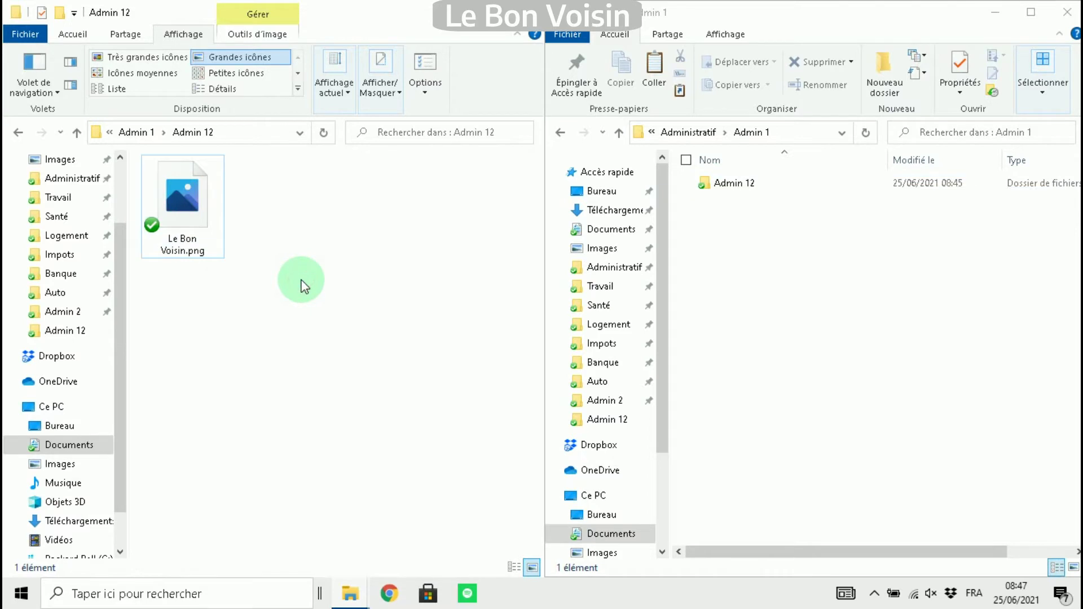
Copy Le Bon Voisin.png from the Admin 12 folder and paste it into the Admin 1 folder
{"action": "left_click", "coordinate": [141, 212]}
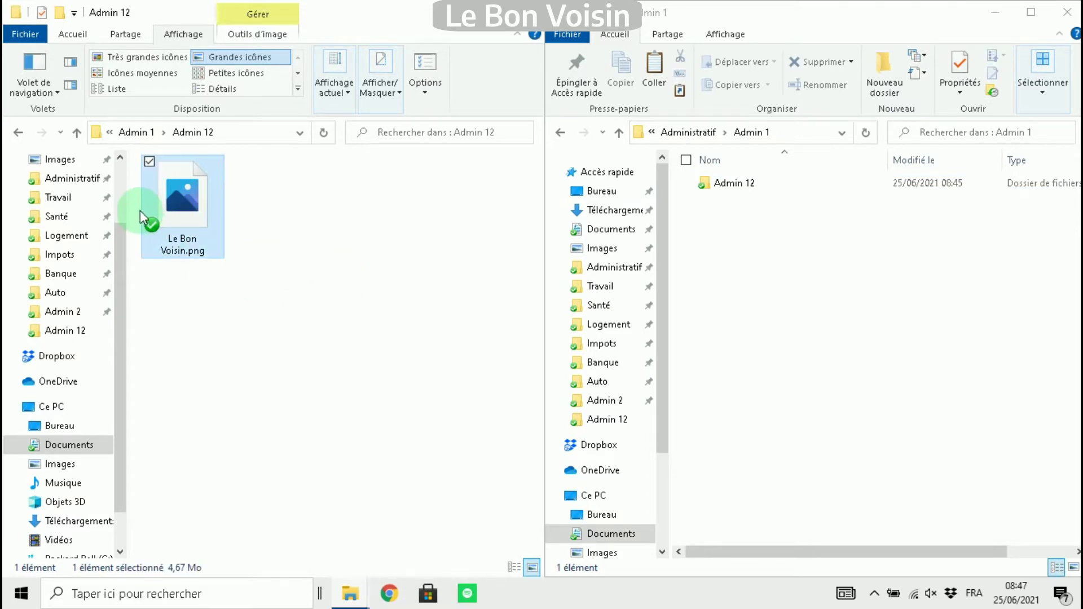
{"action": "right_click", "coordinate": [175, 197]}
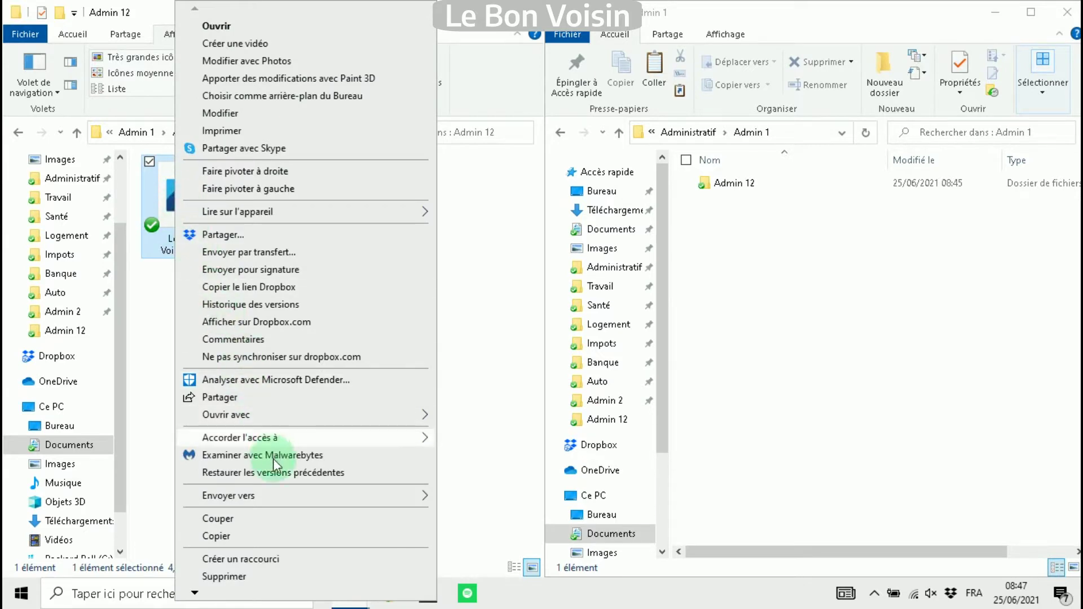
{"action": "left_click", "coordinate": [263, 537]}
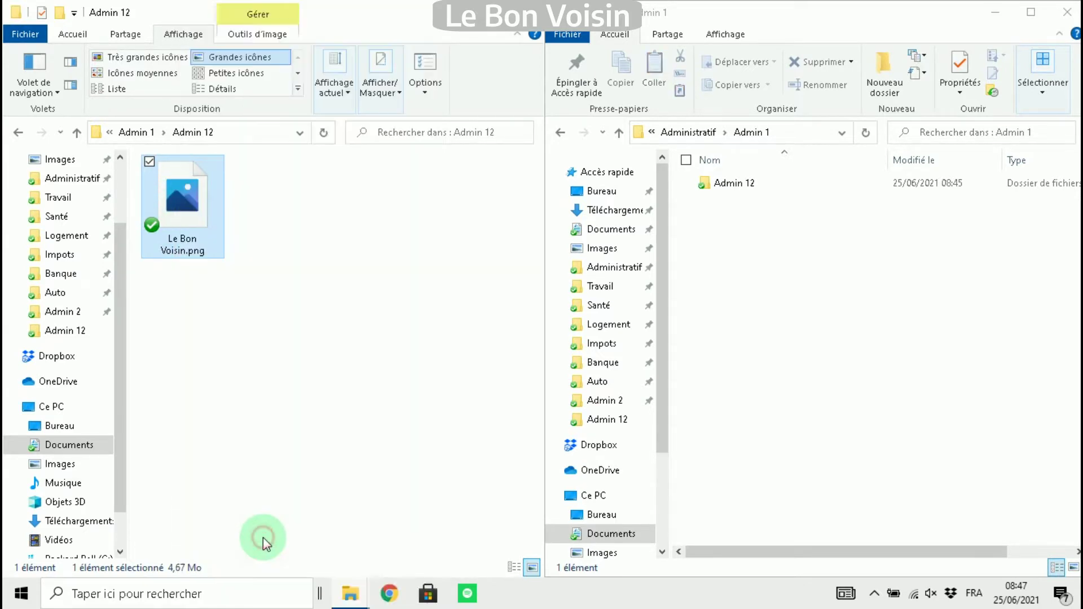
{"action": "left_click", "coordinate": [793, 247]}
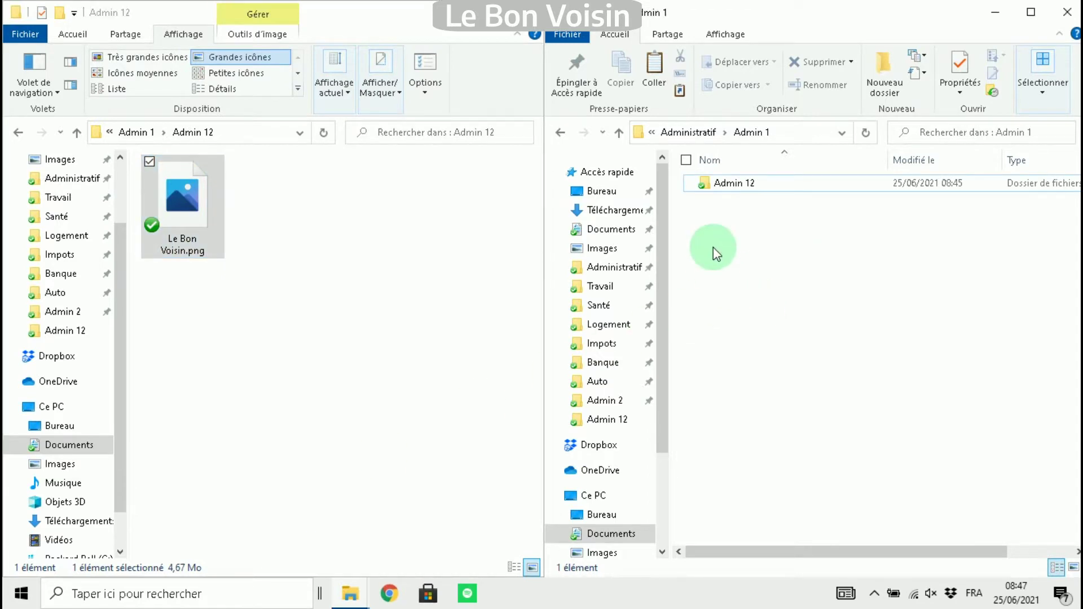
{"action": "right_click", "coordinate": [761, 257]}
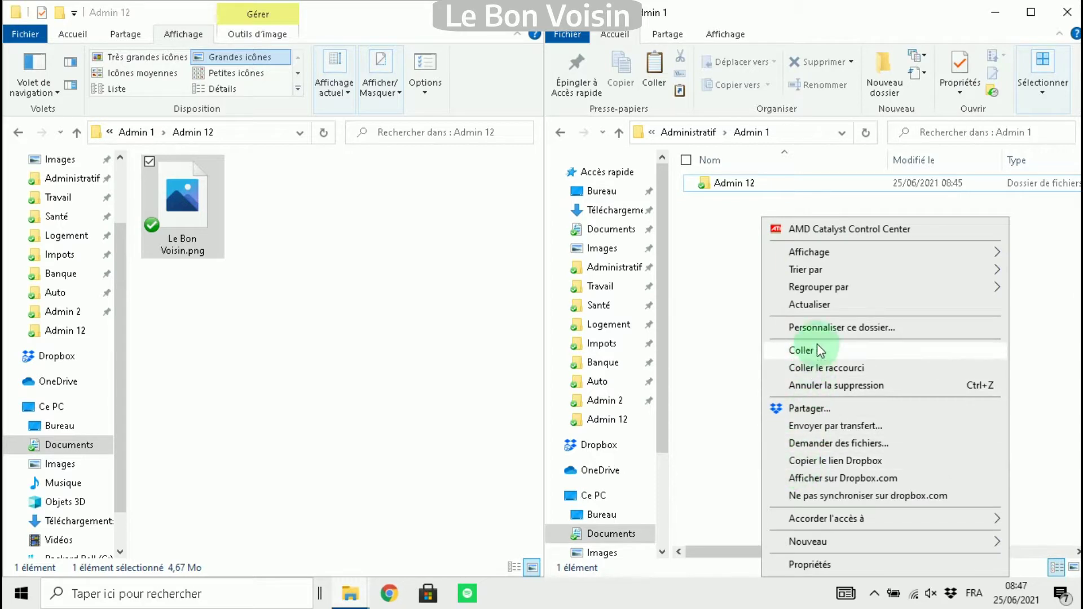
{"action": "left_click", "coordinate": [831, 353]}
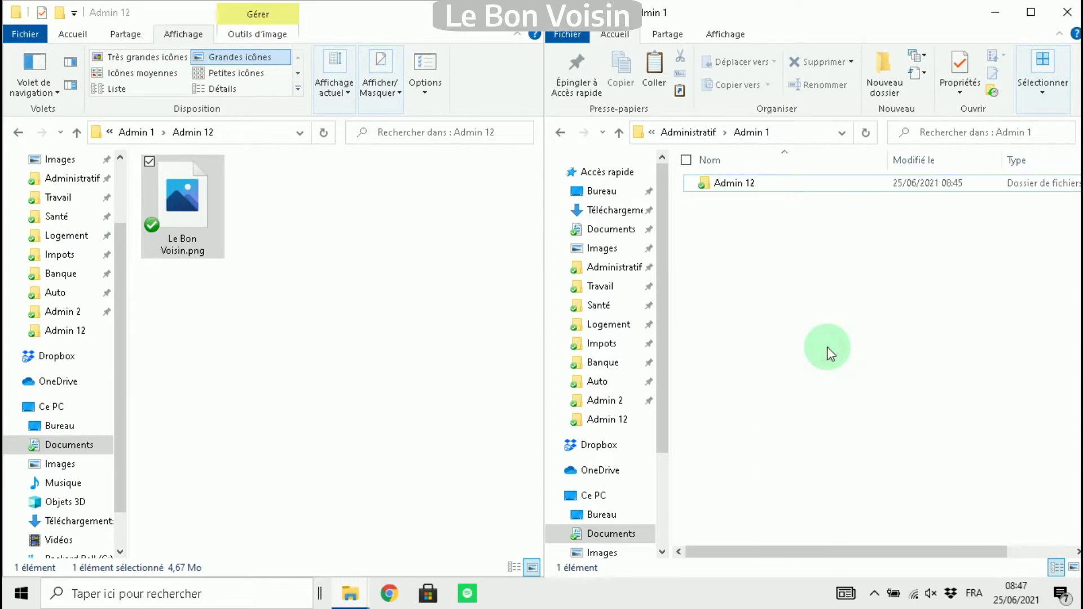
Delete the pasted Le Bon Voisin.png from Admin 1, confirming its removal from Dropbox and all devices
{"action": "left_click", "coordinate": [193, 198]}
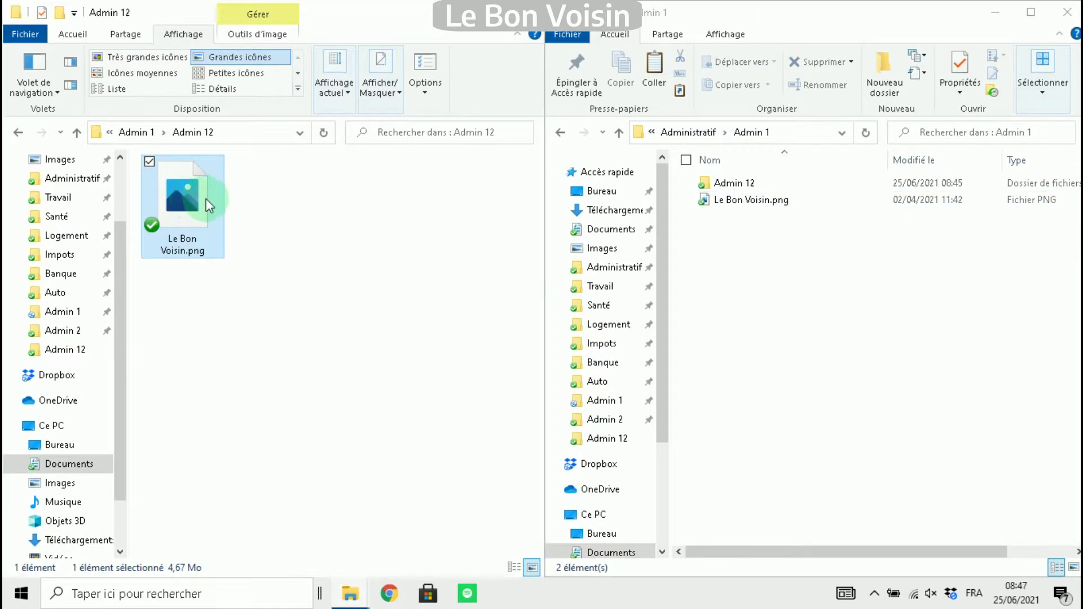
{"action": "left_click", "coordinate": [773, 202]}
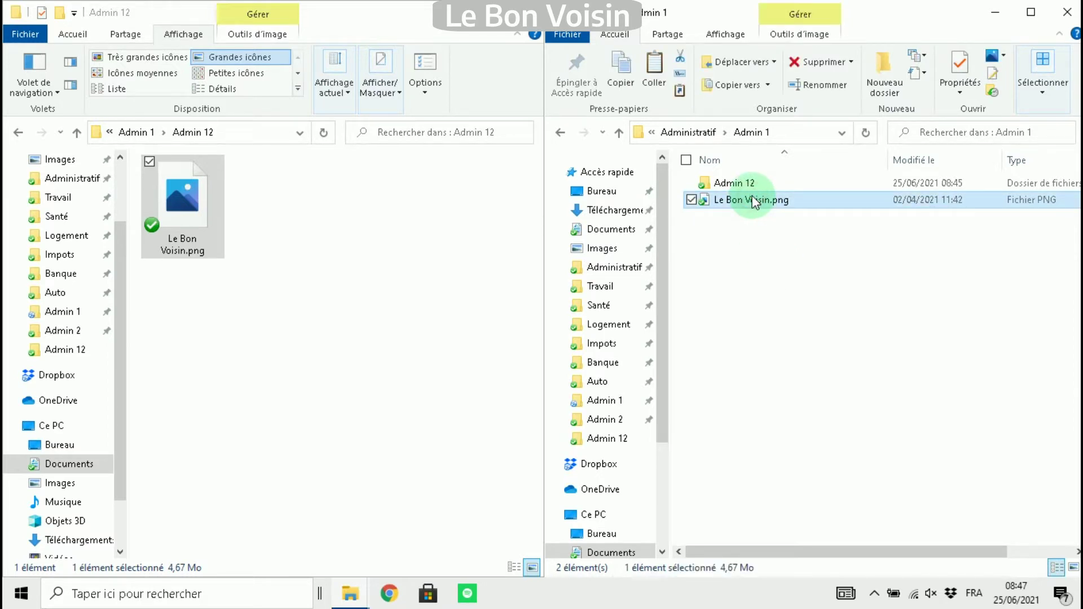
{"action": "key", "text": "Delete"}
{"action": "left_click", "coordinate": [598, 360]}
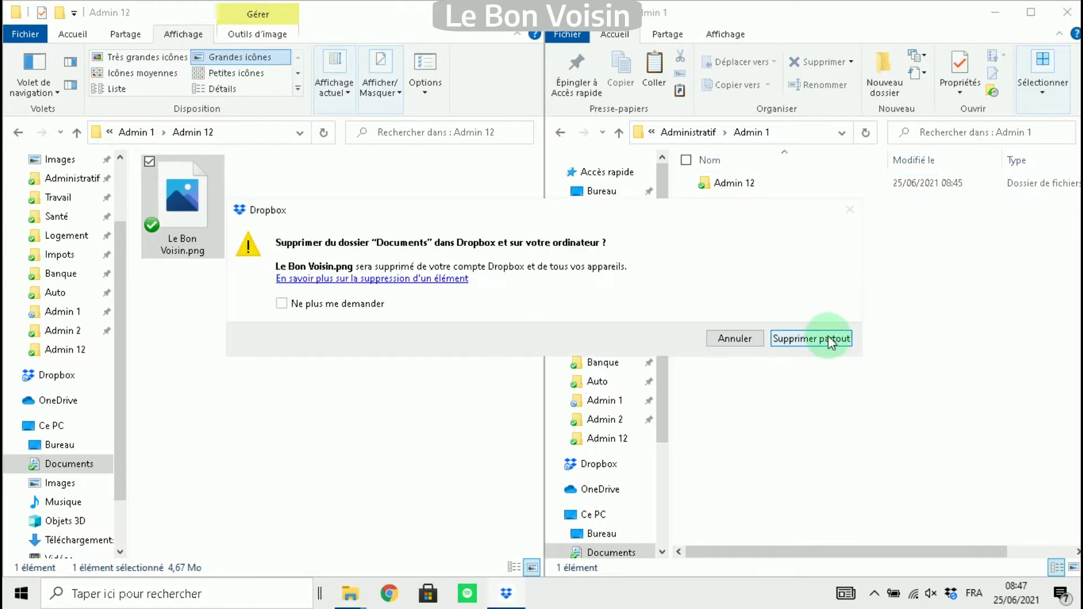
{"action": "left_click", "coordinate": [821, 339]}
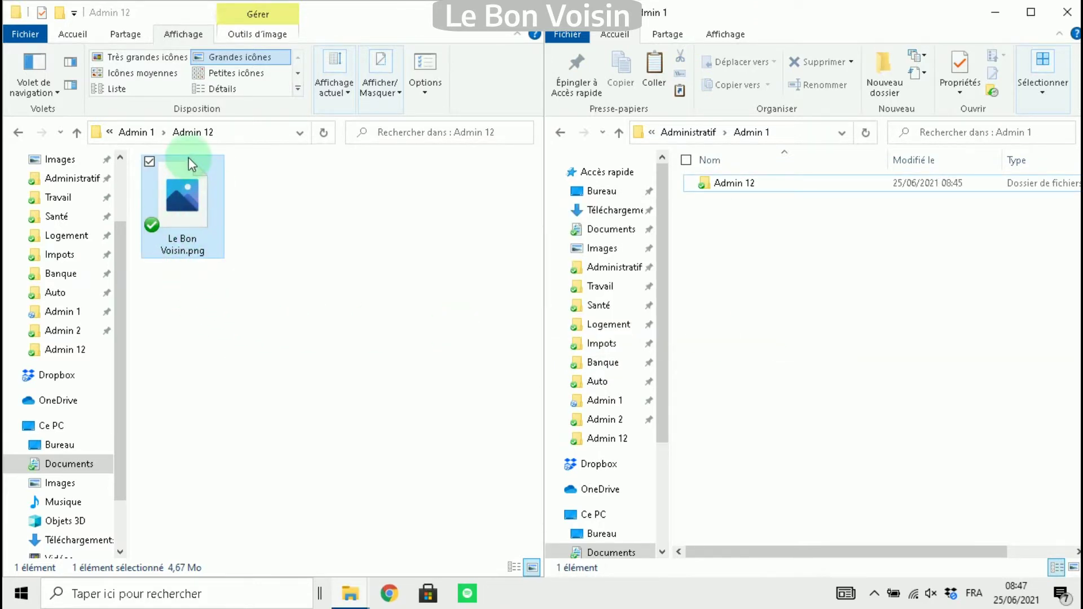
Transfer Le Bon Voisin.png straight from the Admin 12 window into Admin 1, choosing Copier ici
{"action": "left_click", "coordinate": [845, 252]}
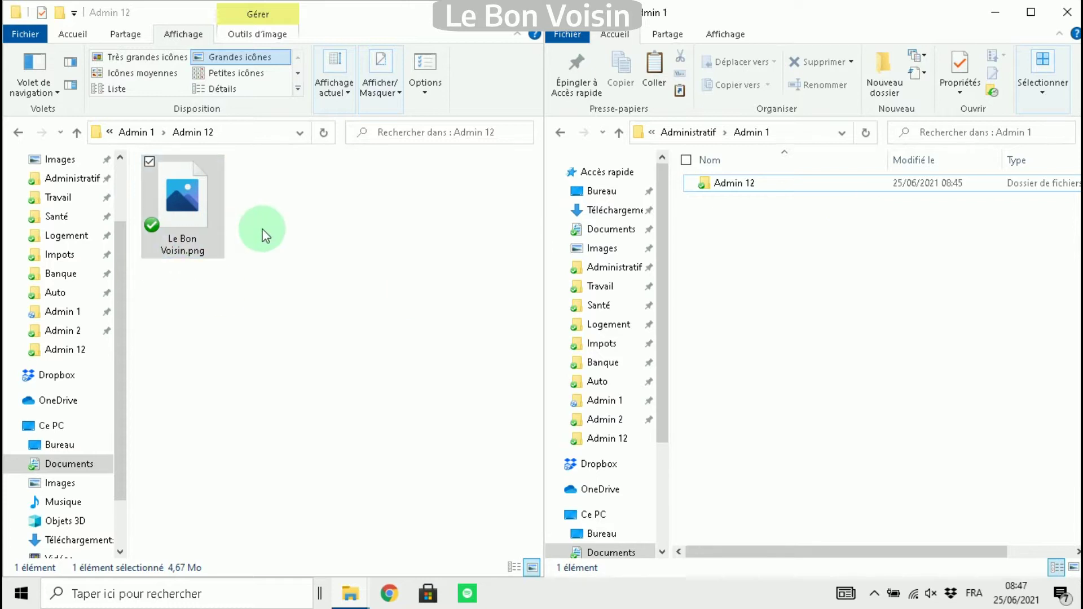
{"action": "left_click", "coordinate": [192, 206]}
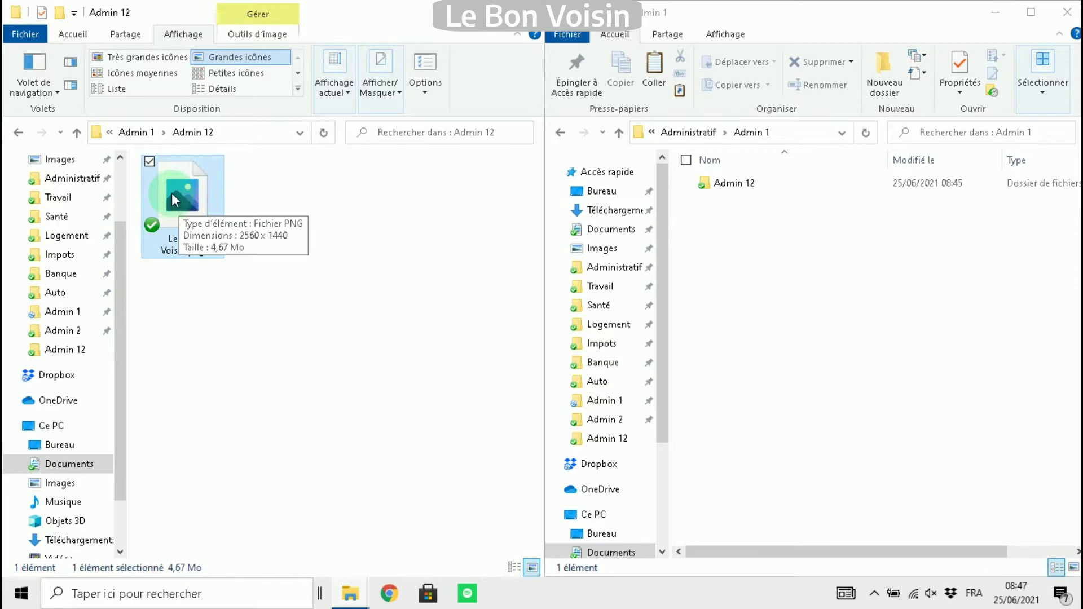
{"action": "left_click_drag", "start_coordinate": [172, 193], "coordinate": [804, 285]}
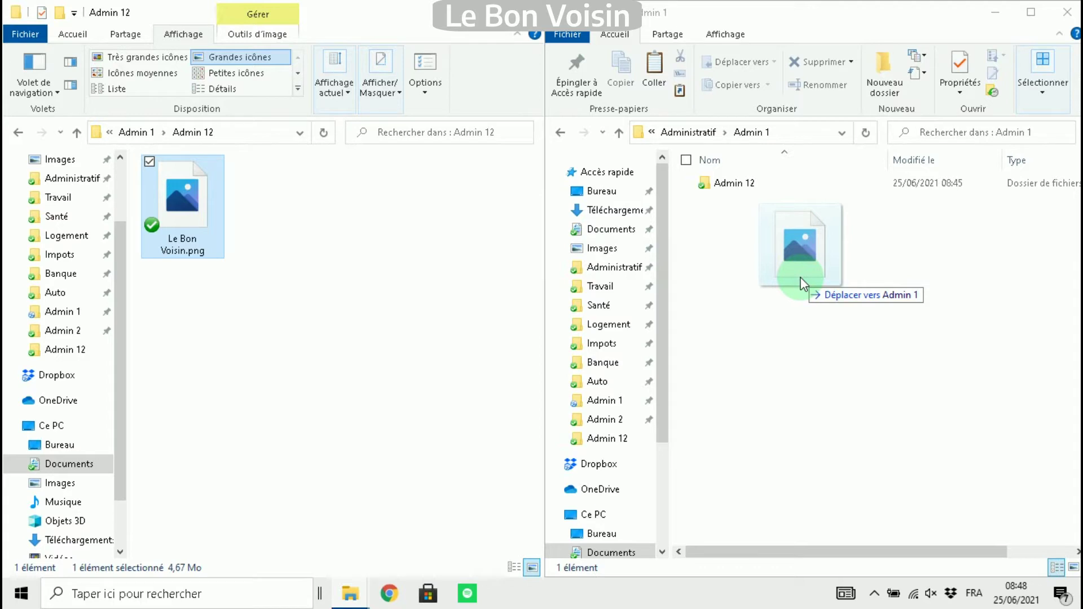
{"action": "left_click_drag", "start_coordinate": [804, 283], "coordinate": [804, 284]}
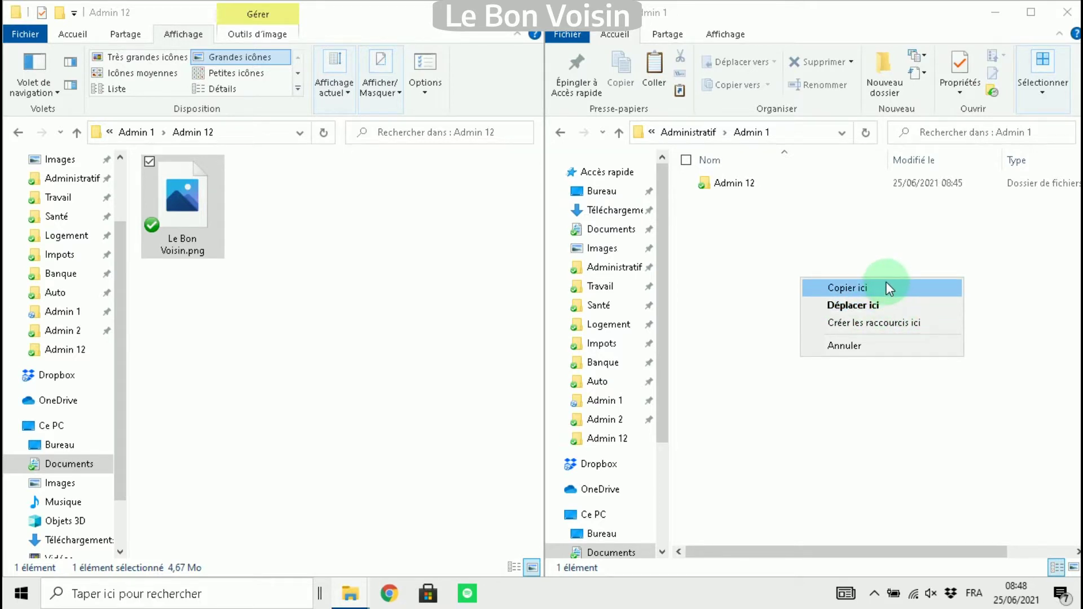
{"action": "left_click", "coordinate": [887, 286]}
{"action": "left_click", "coordinate": [789, 289]}
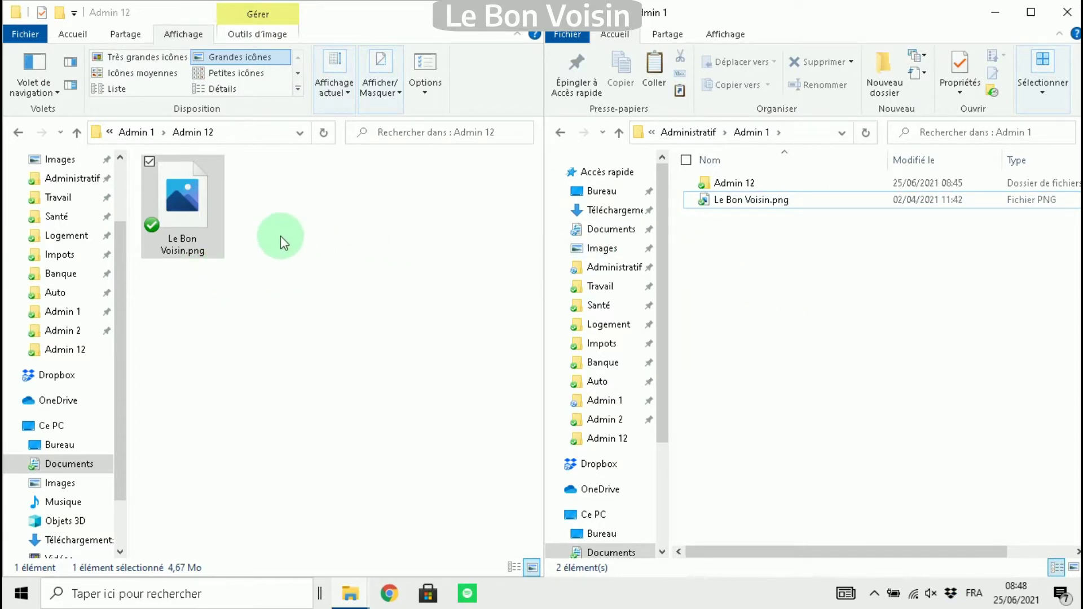
{"action": "left_click", "coordinate": [815, 252]}
Delete the Le Bon Voisin.png copy from Admin 1, keeping the original in Admin 12
{"action": "left_click", "coordinate": [735, 203]}
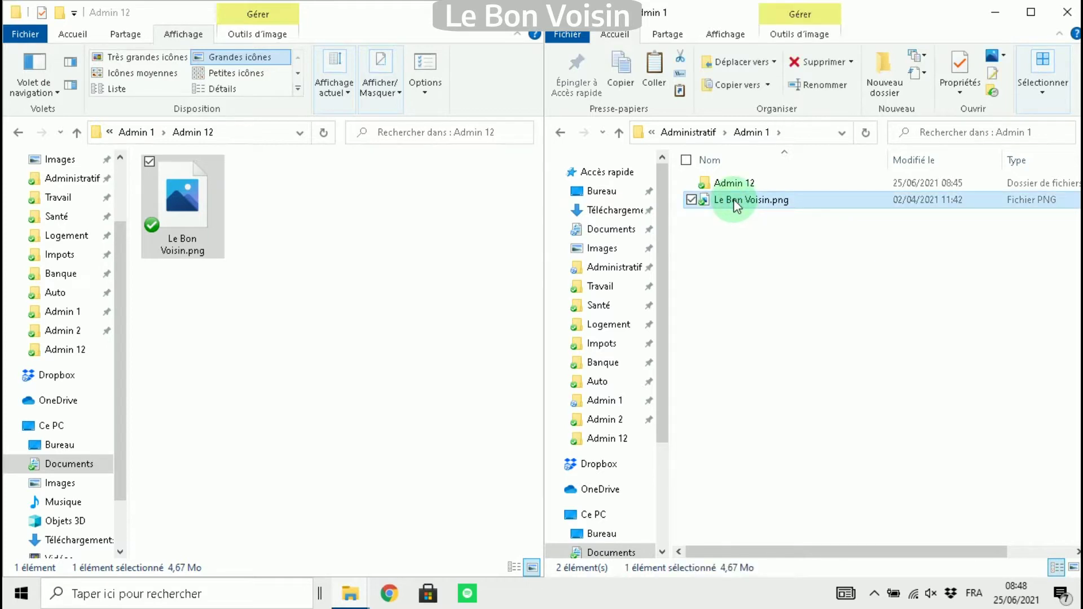
{"action": "key", "text": "Delete"}
{"action": "left_click", "coordinate": [597, 359]}
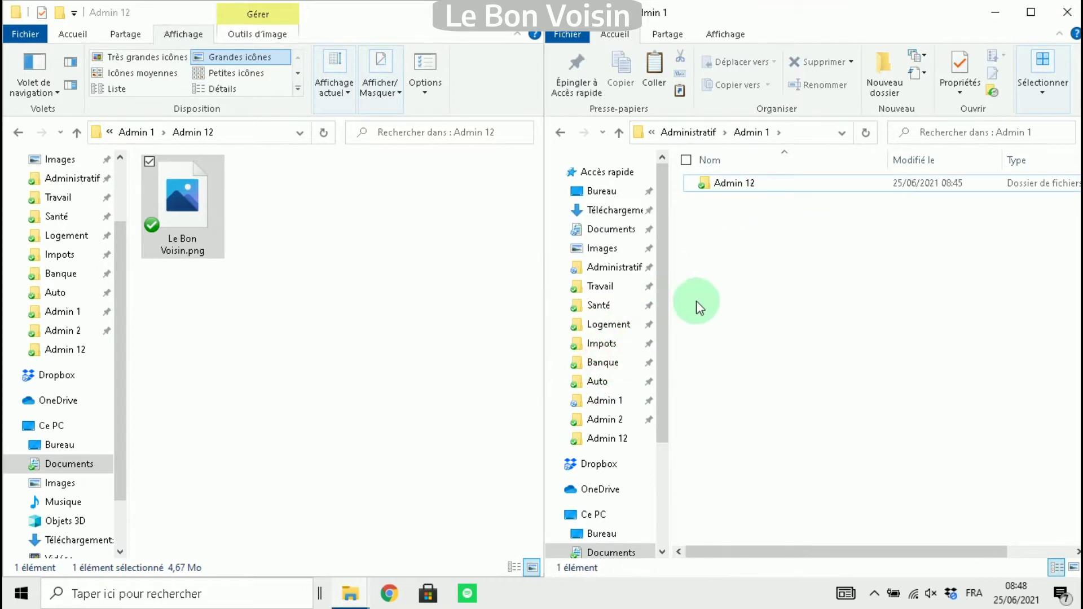
{"action": "left_click", "coordinate": [811, 339]}
{"action": "left_click", "coordinate": [250, 271]}
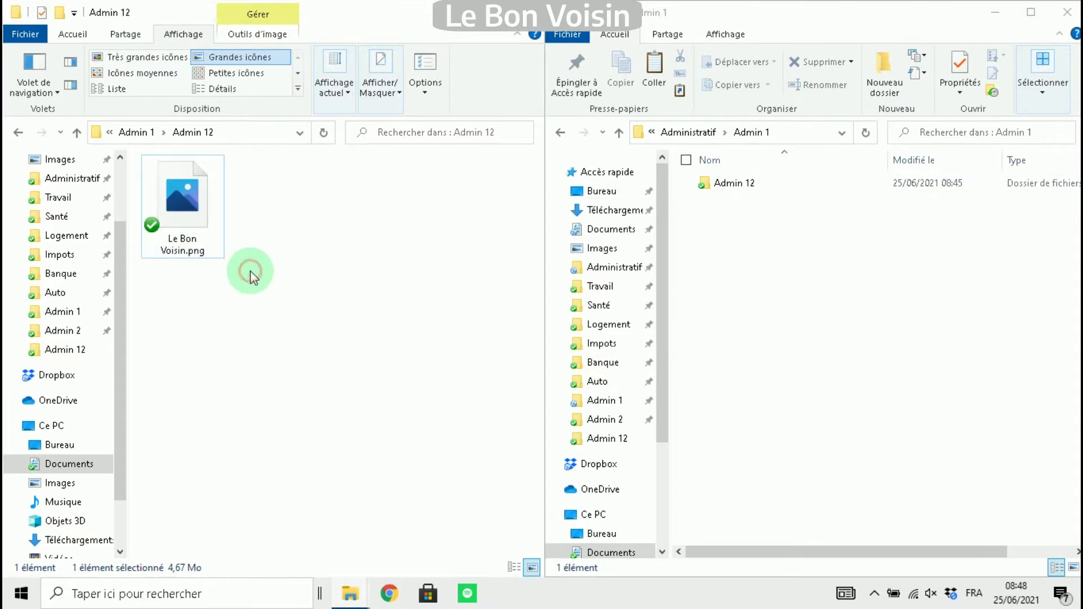
Copy the Le Bon Voisin.png image in Admin 12 to the clipboard and paste it into Admin 1
{"action": "left_click", "coordinate": [418, 242]}
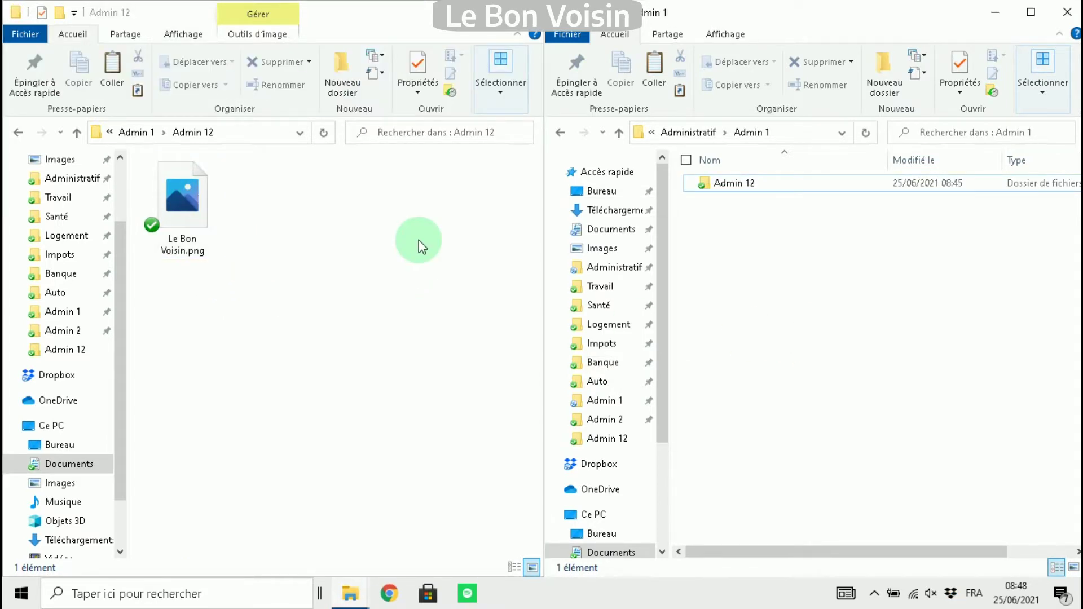
{"action": "left_click", "coordinate": [200, 198]}
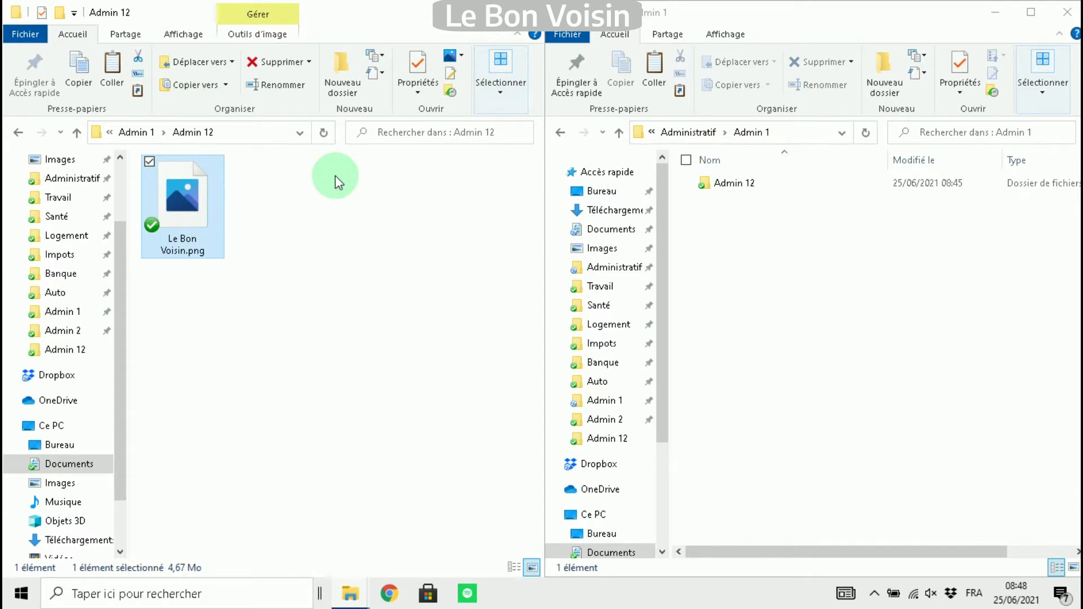
{"action": "key", "text": "ctrl+c"}
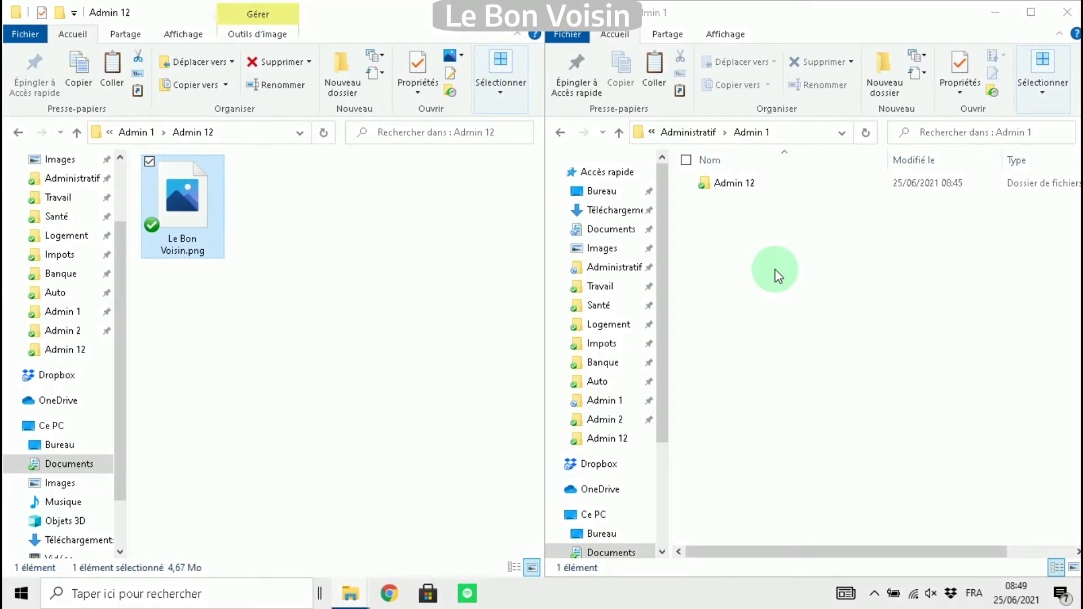
{"action": "left_click", "coordinate": [776, 274]}
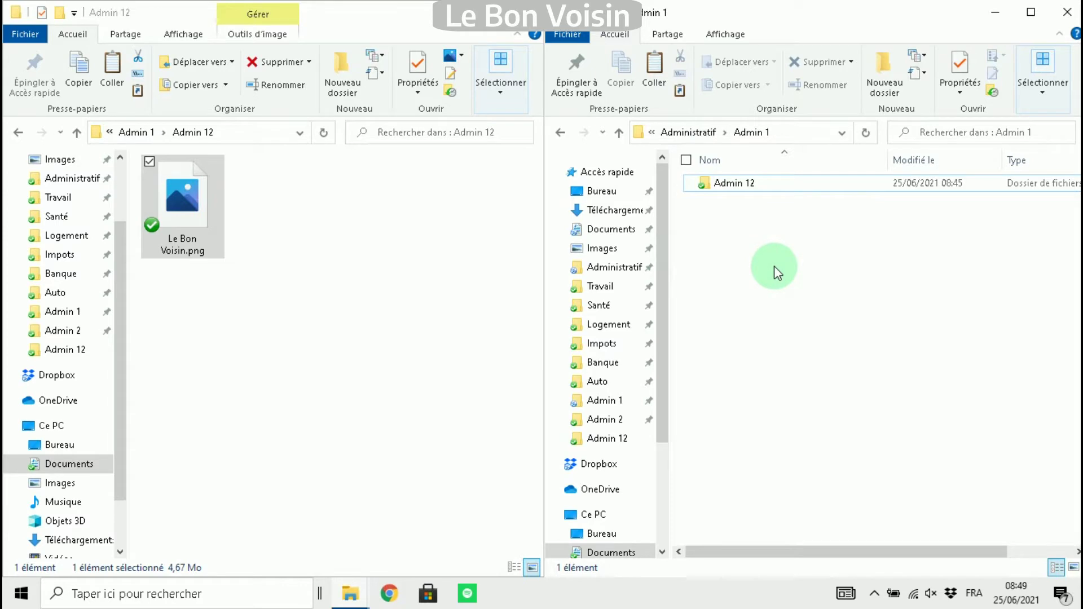
{"action": "key", "text": "ctrl+v"}
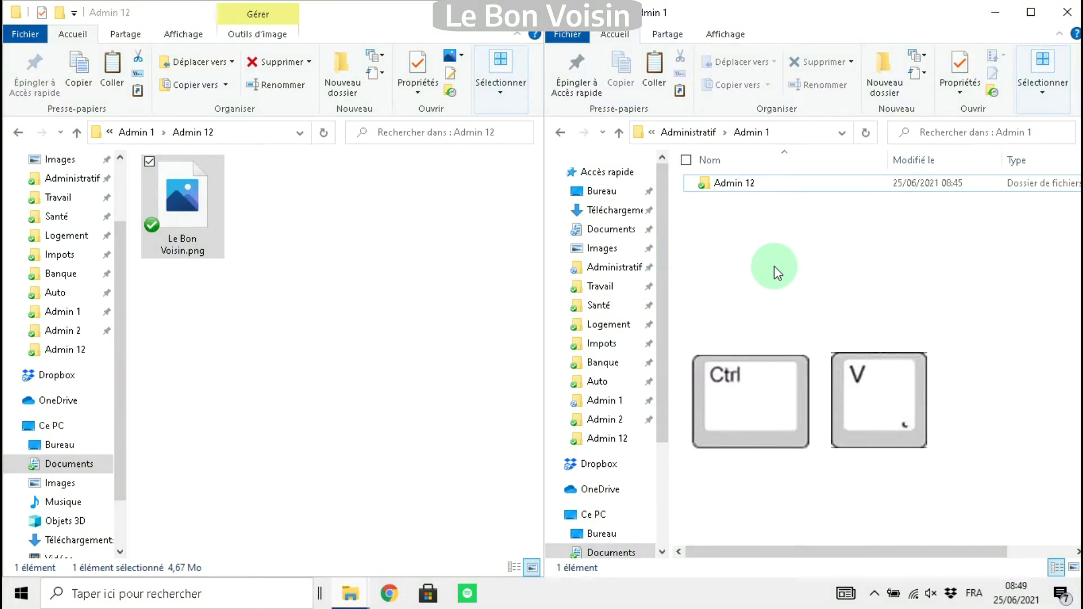
{"action": "left_click", "coordinate": [761, 233]}
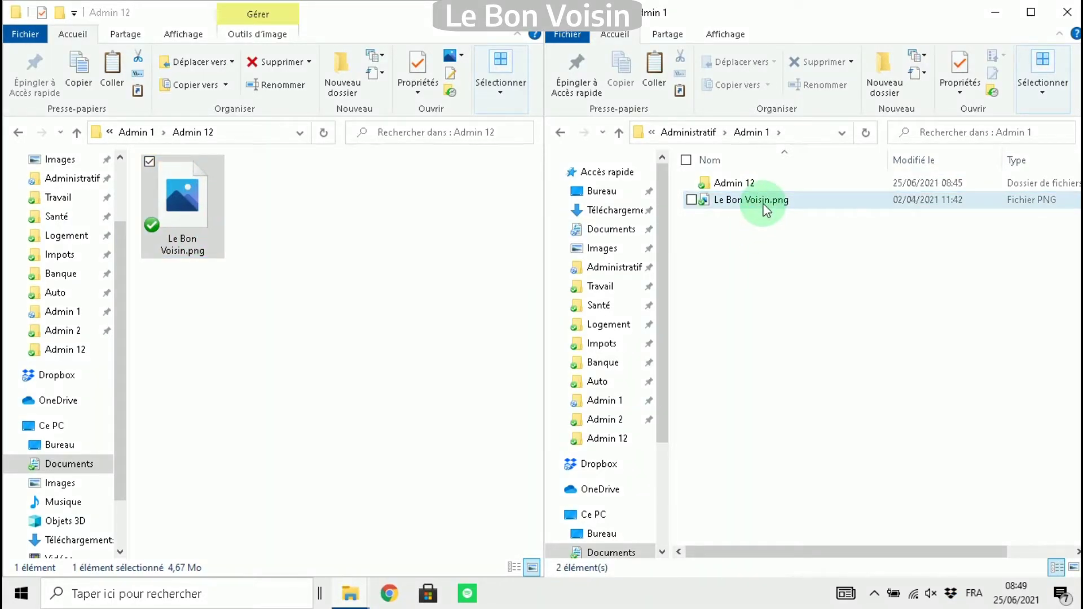
Send the Le Bon Voisin.png copy in Admin 1 to the Recycle Bin
{"action": "left_click", "coordinate": [764, 205]}
{"action": "key", "text": "Delete"}
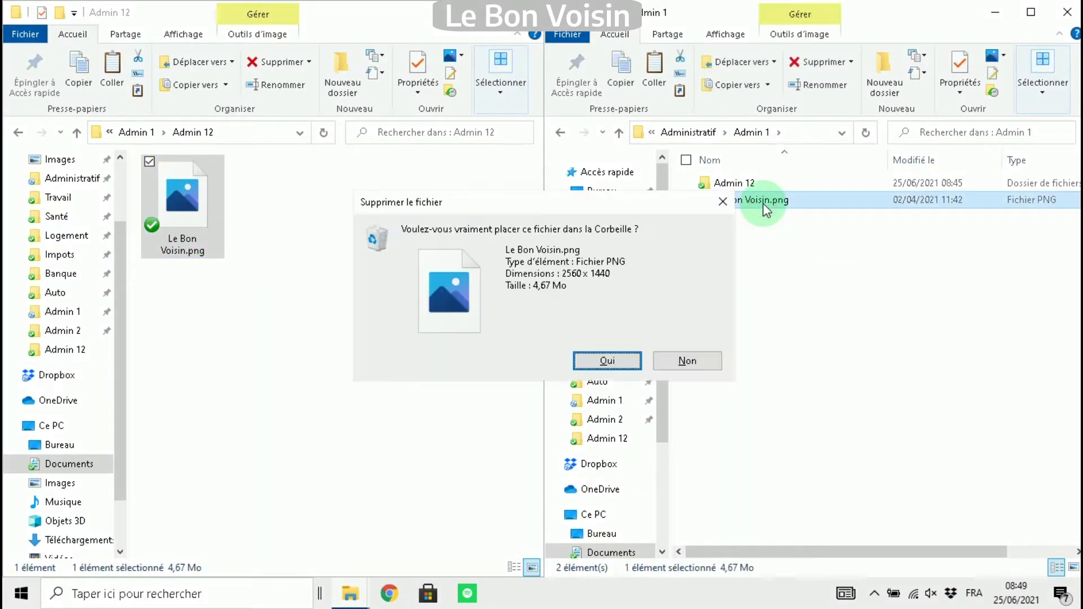
{"action": "left_click", "coordinate": [608, 360]}
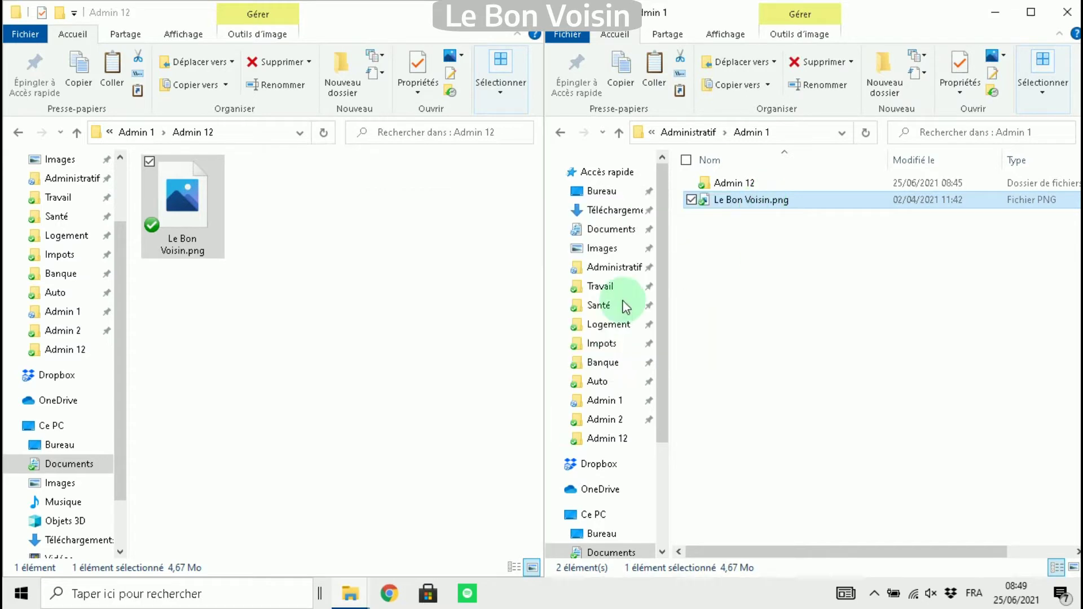
{"action": "left_click", "coordinate": [310, 217]}
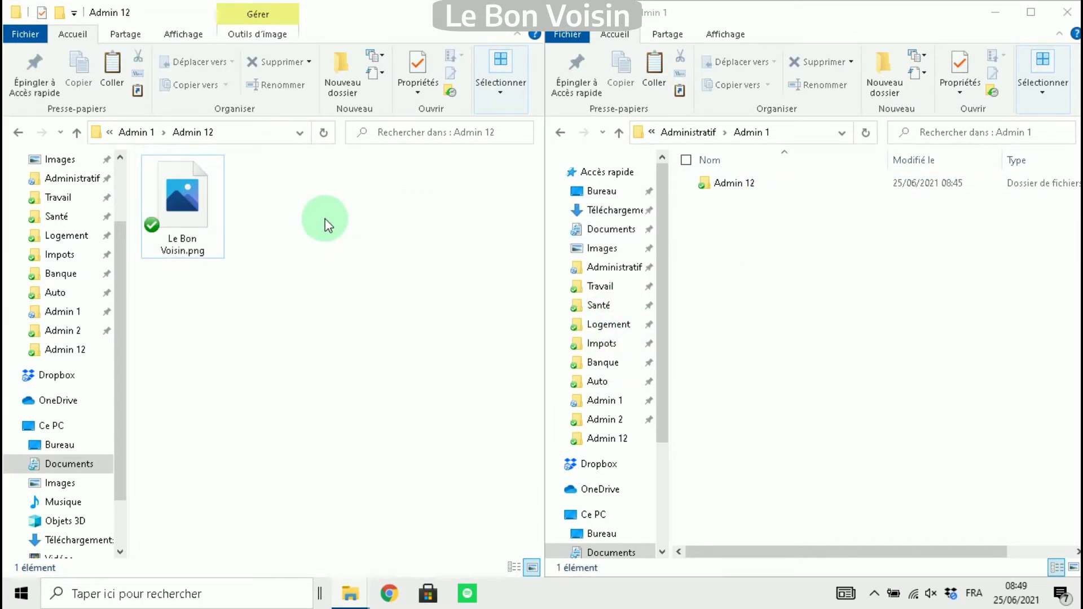
Place a copy of Admin 12's Le Bon Voisin.png in the Admin 1 folder using Copier and Coller
{"action": "left_click", "coordinate": [198, 197]}
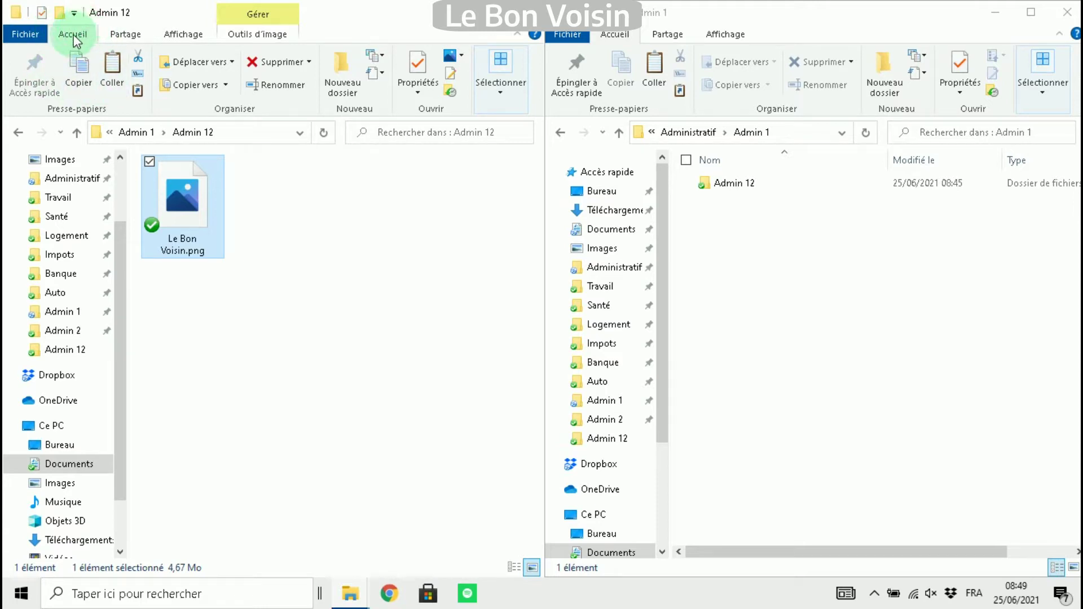
{"action": "left_click", "coordinate": [84, 73]}
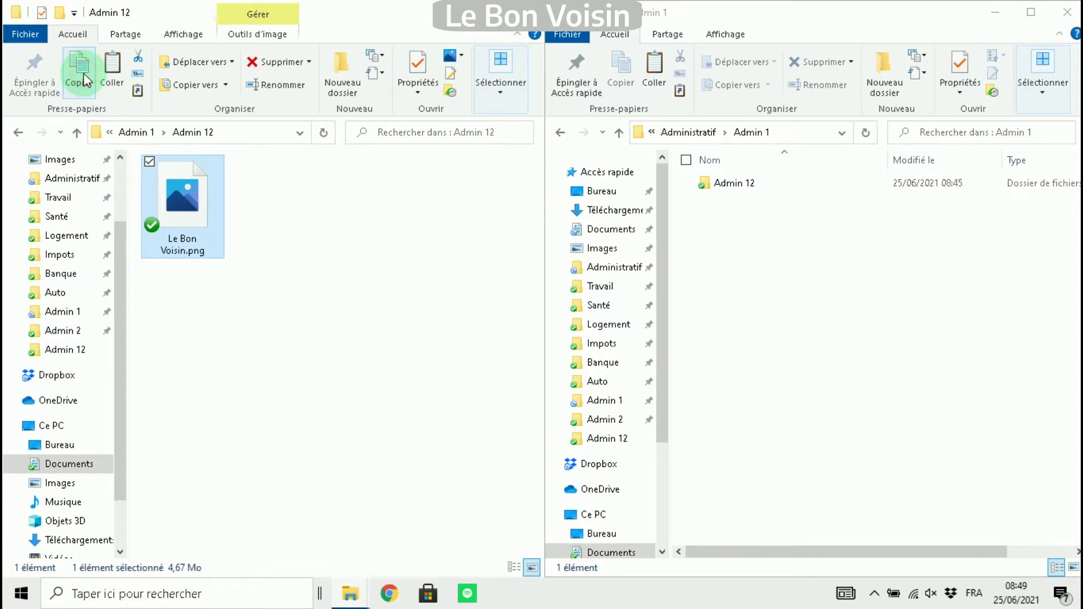
{"action": "left_click", "coordinate": [847, 236]}
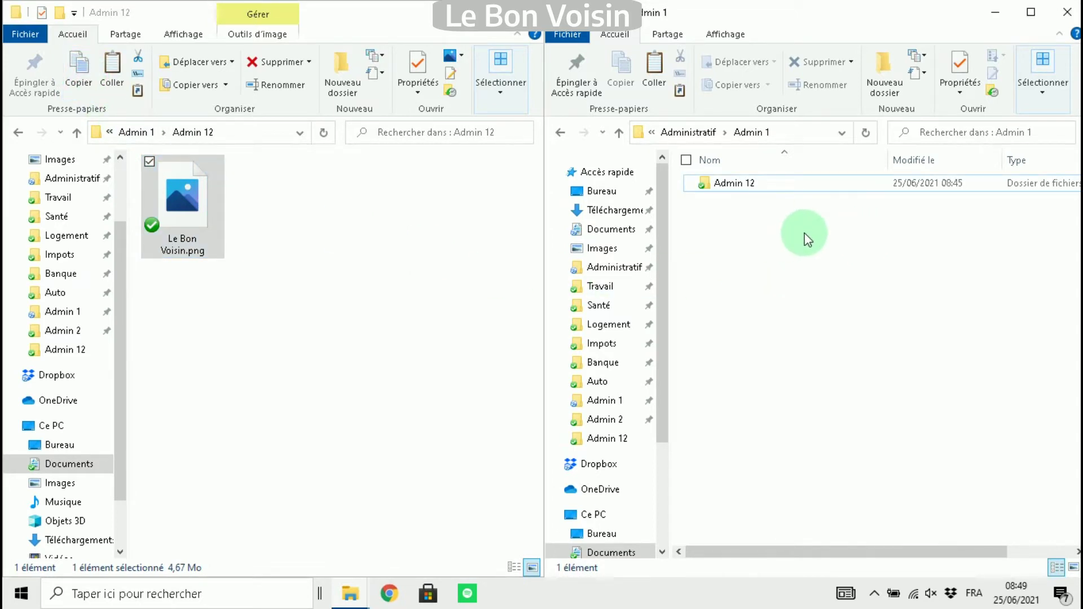
{"action": "left_click", "coordinate": [665, 73]}
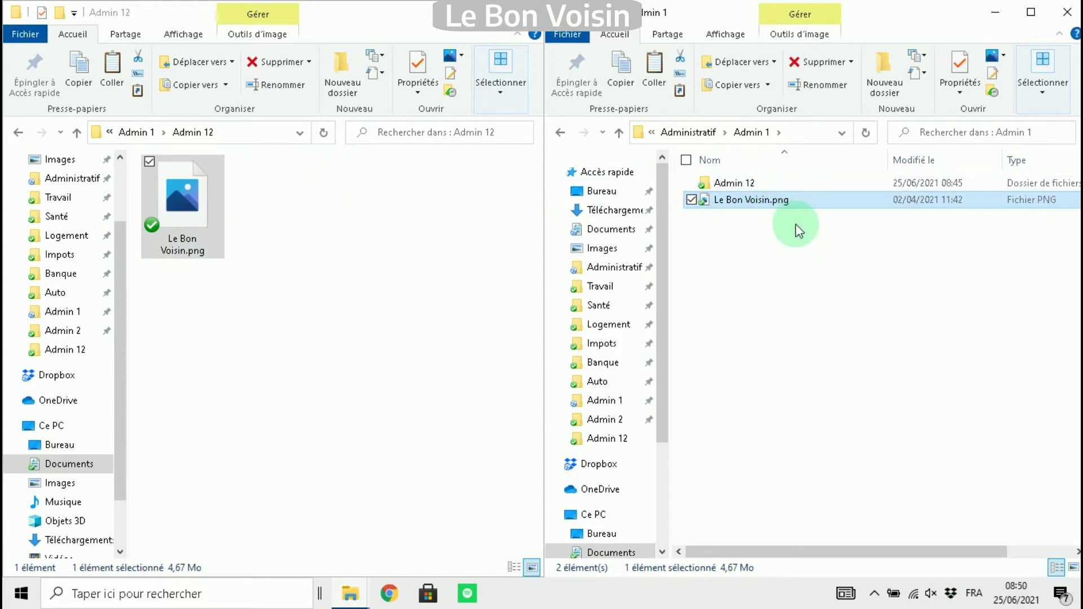
Delete the Le Bon Voisin.png copy from Admin 1 and open the Administratif > Admin 2 folder in the other window
{"action": "key", "text": "Delete"}
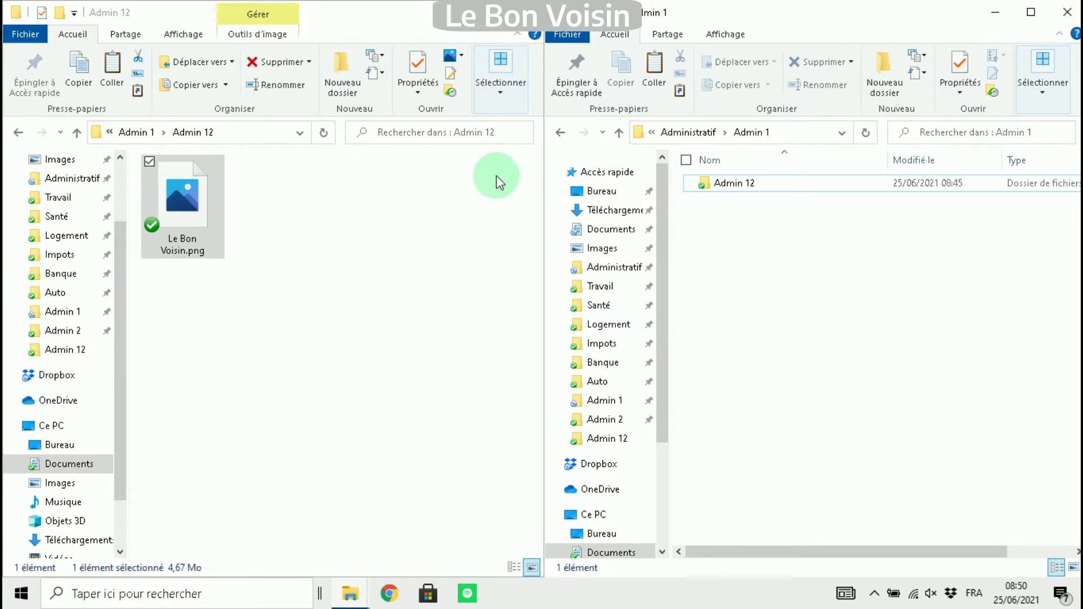
{"action": "left_click", "coordinate": [138, 134]}
{"action": "left_click", "coordinate": [178, 132]}
{"action": "left_click", "coordinate": [150, 133]}
{"action": "double_click", "coordinate": [192, 201]}
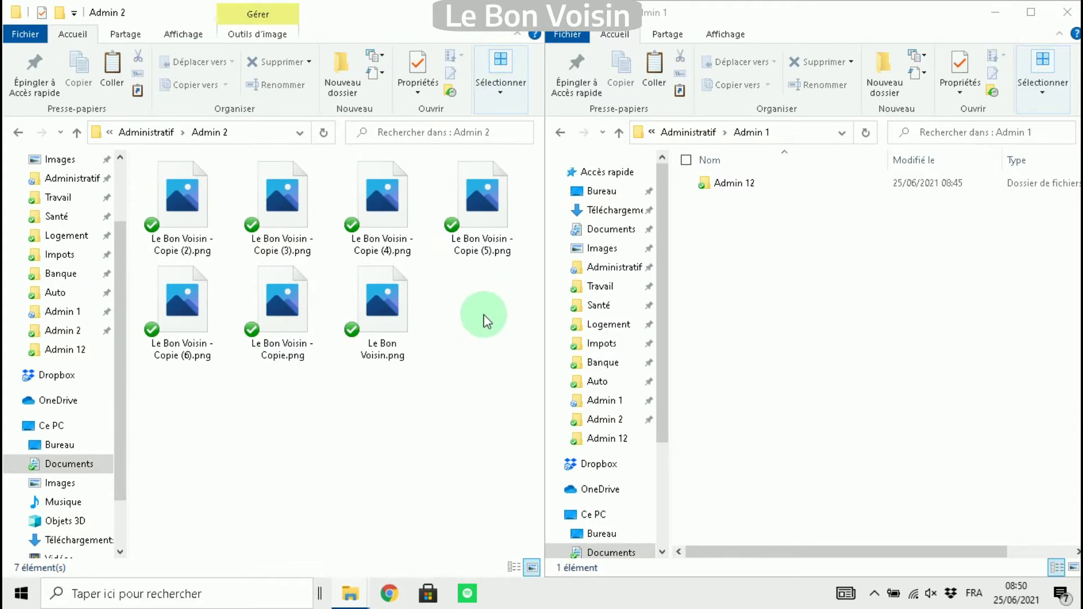
Select every image in the Admin 2 folder at once, and clear the selection
{"action": "left_click", "coordinate": [311, 402]}
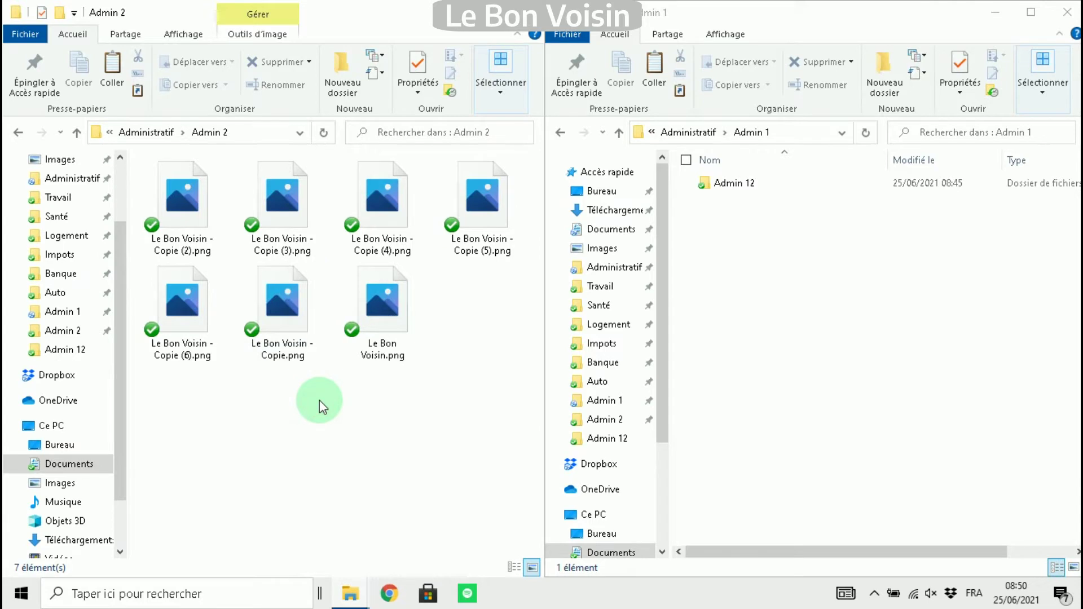
{"action": "key", "text": "ctrl+a"}
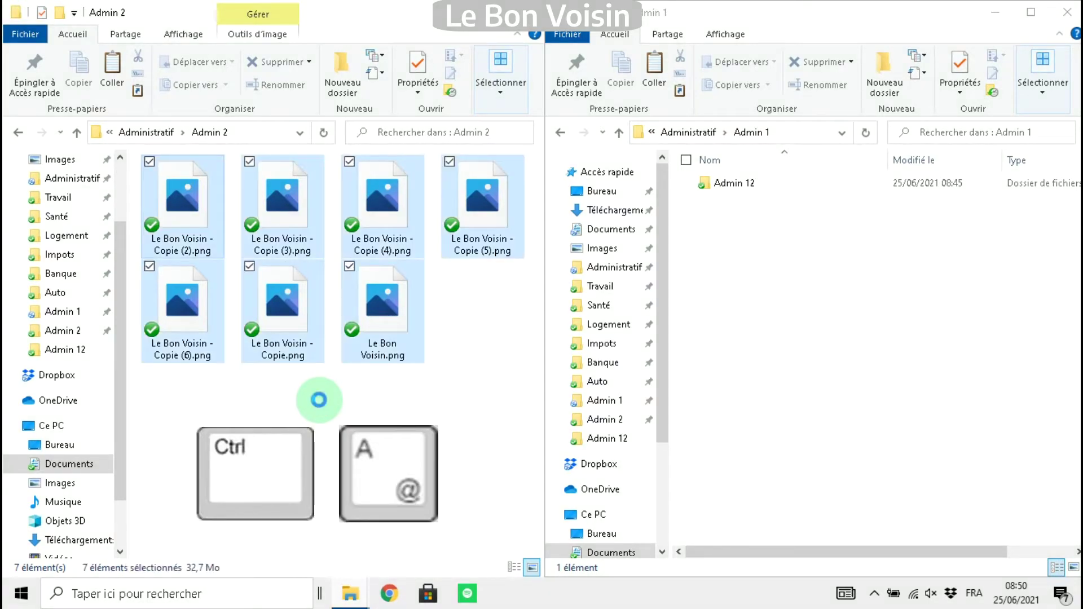
{"action": "left_click", "coordinate": [329, 415]}
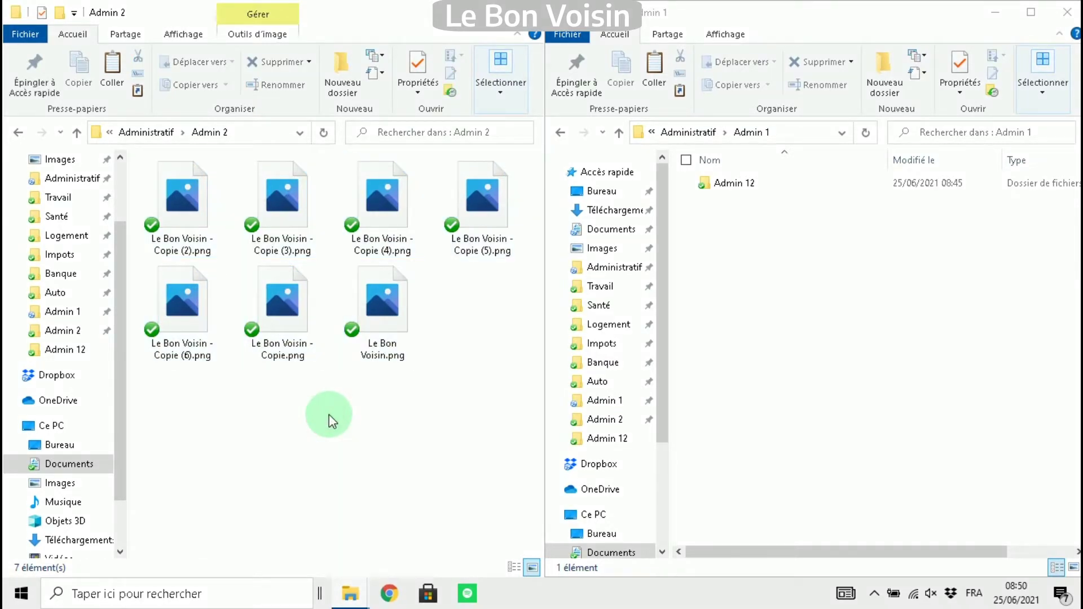
Copy all seven images from Admin 2 into Admin 1 using Sélectionner tout, Copier and Coller
{"action": "left_click", "coordinate": [507, 87]}
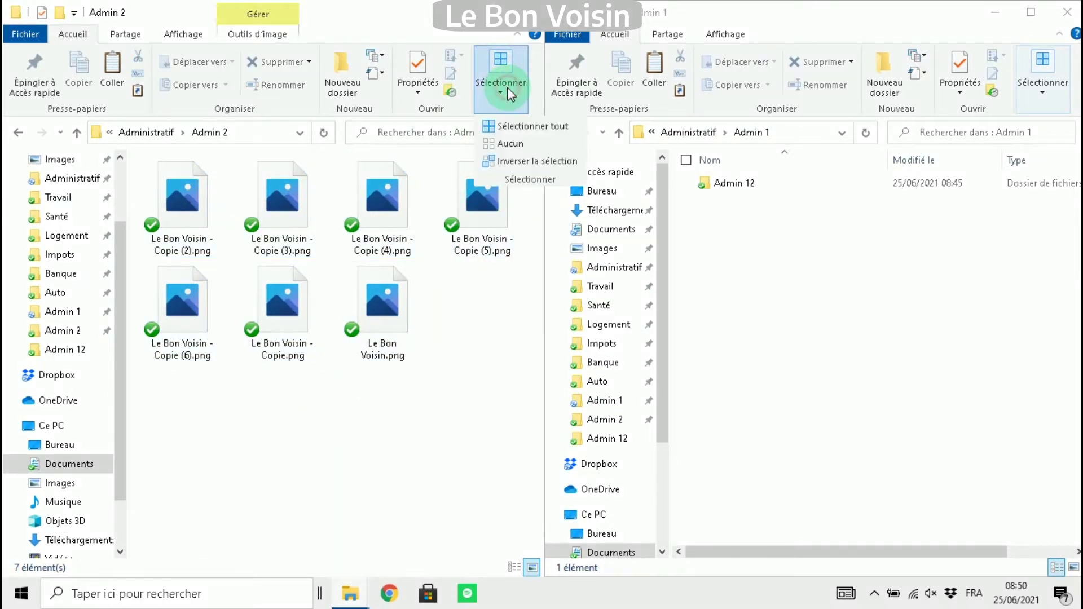
{"action": "left_click", "coordinate": [523, 126]}
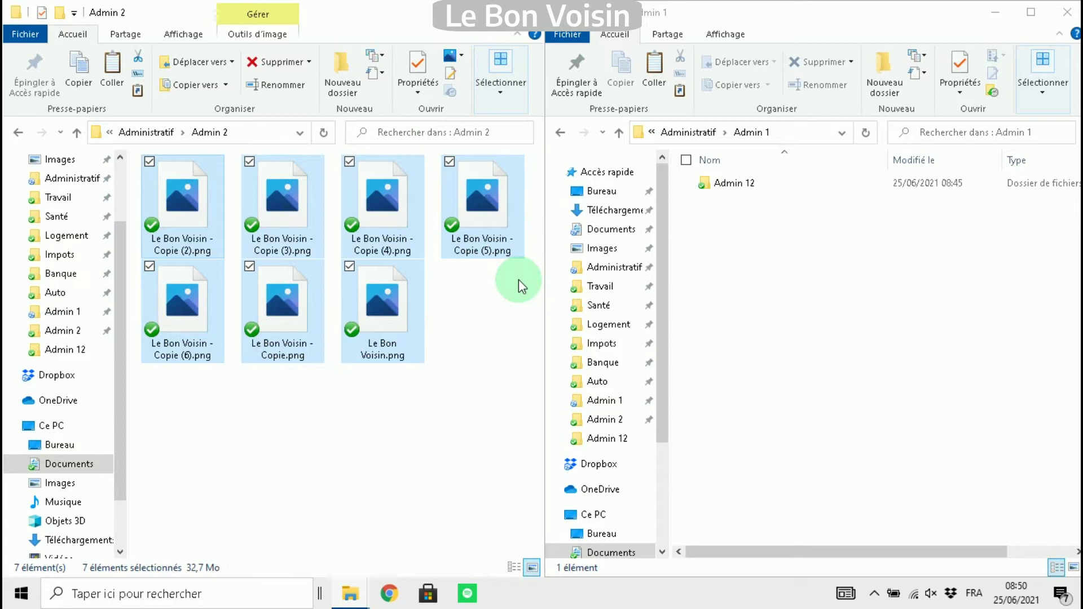
{"action": "double_click", "coordinate": [484, 204]}
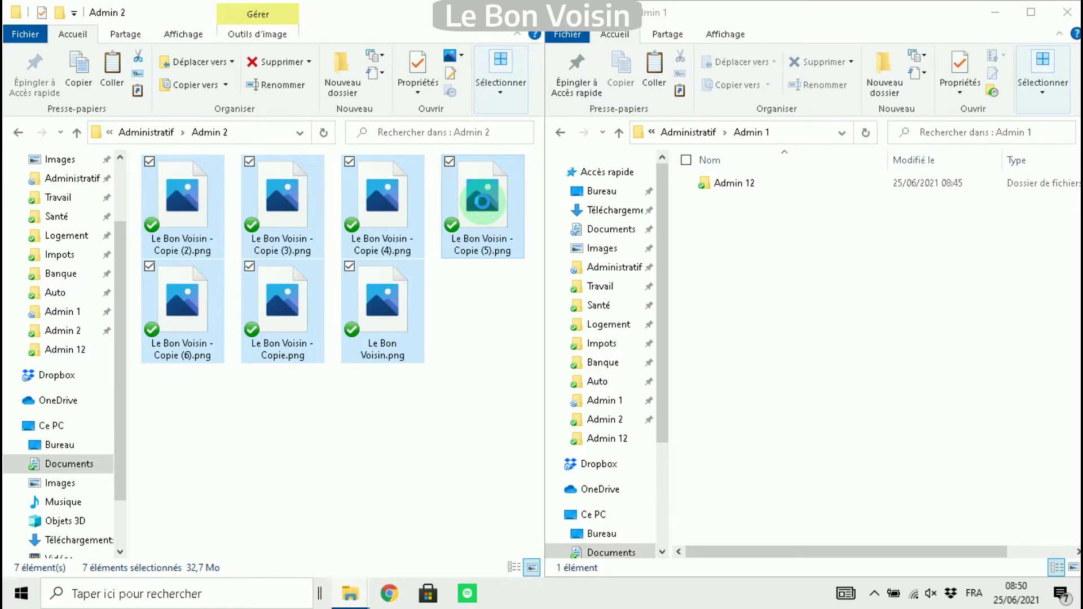
{"action": "right_click", "coordinate": [483, 201]}
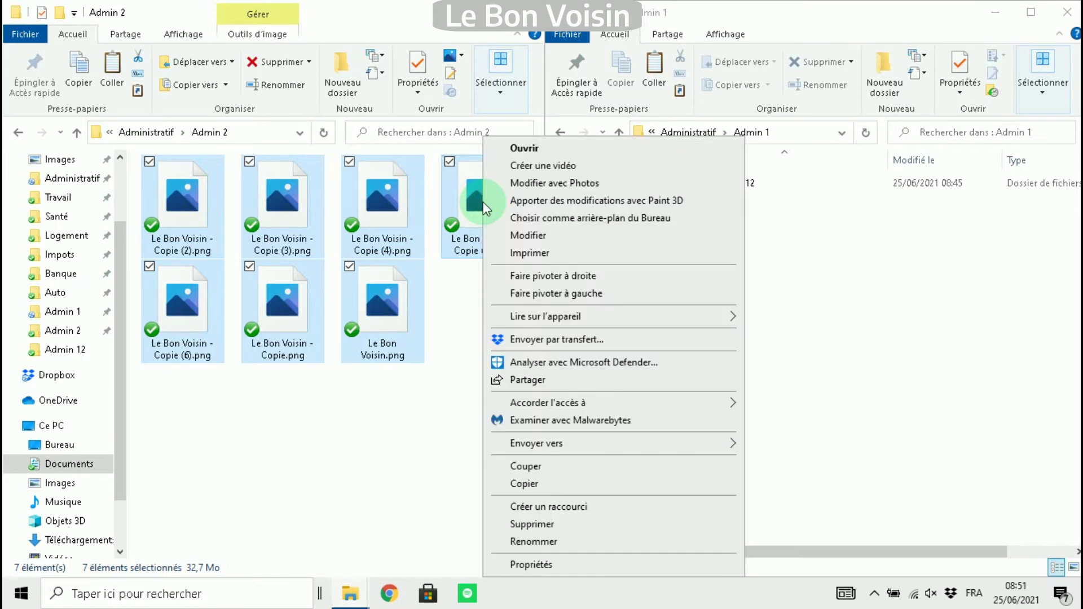
{"action": "left_click", "coordinate": [540, 488]}
{"action": "left_click", "coordinate": [790, 243]}
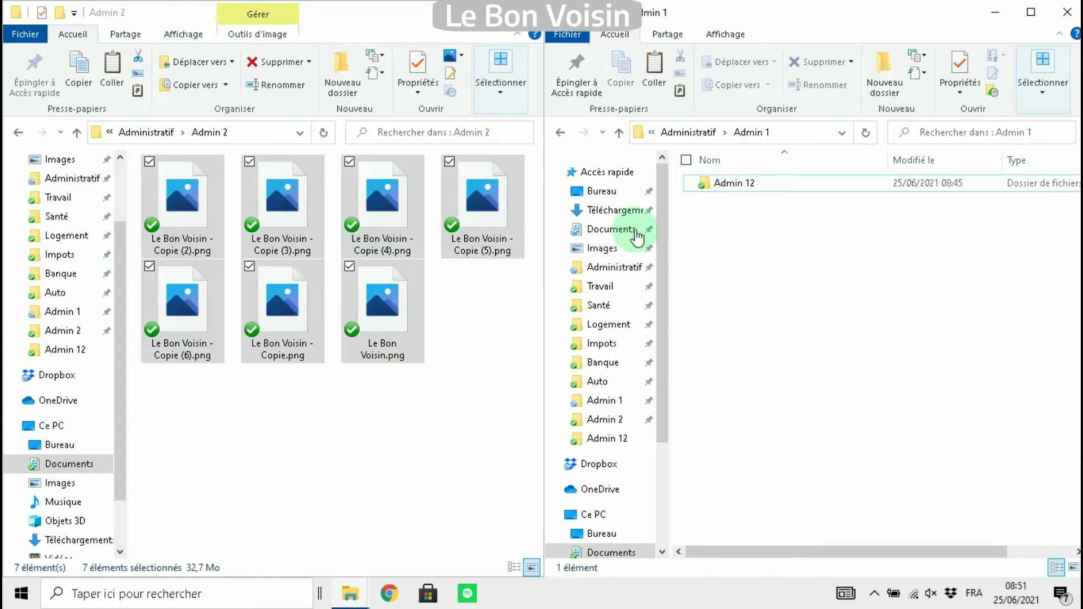
{"action": "right_click", "coordinate": [741, 241]}
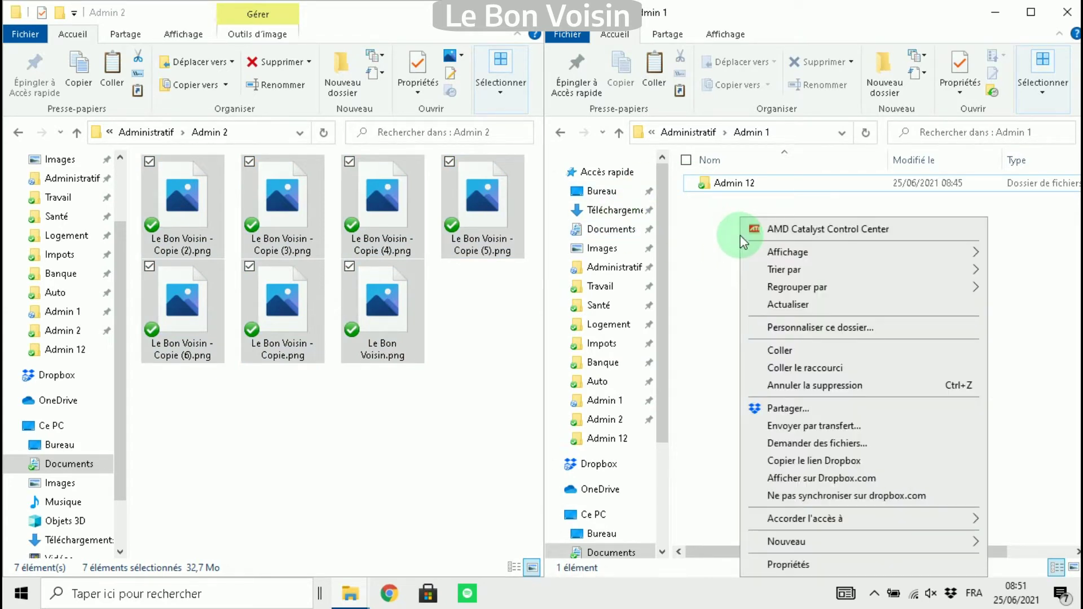
{"action": "left_click", "coordinate": [797, 348]}
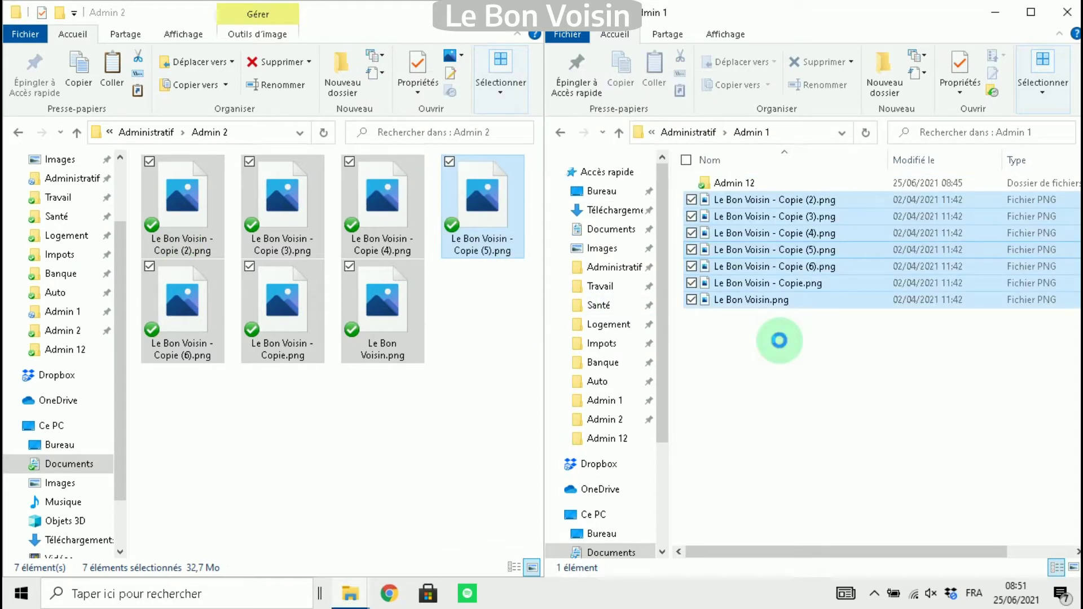
Delete the seven pasted Le Bon Voisin images from Admin 1, keeping the Admin 12 folder
{"action": "left_click", "coordinate": [796, 276]}
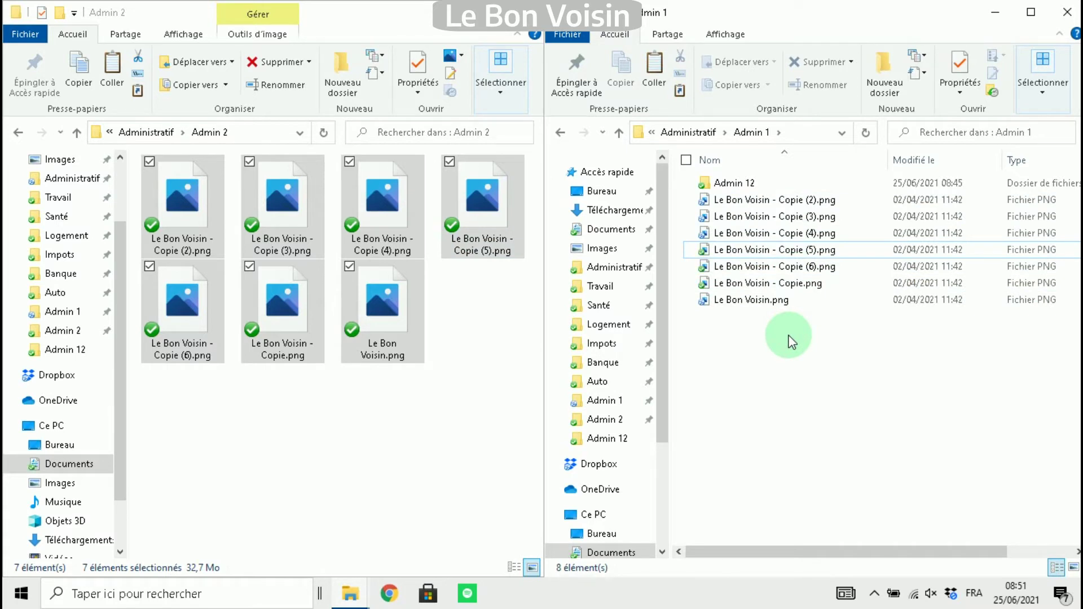
{"action": "left_click_drag", "start_coordinate": [790, 338], "coordinate": [732, 204]}
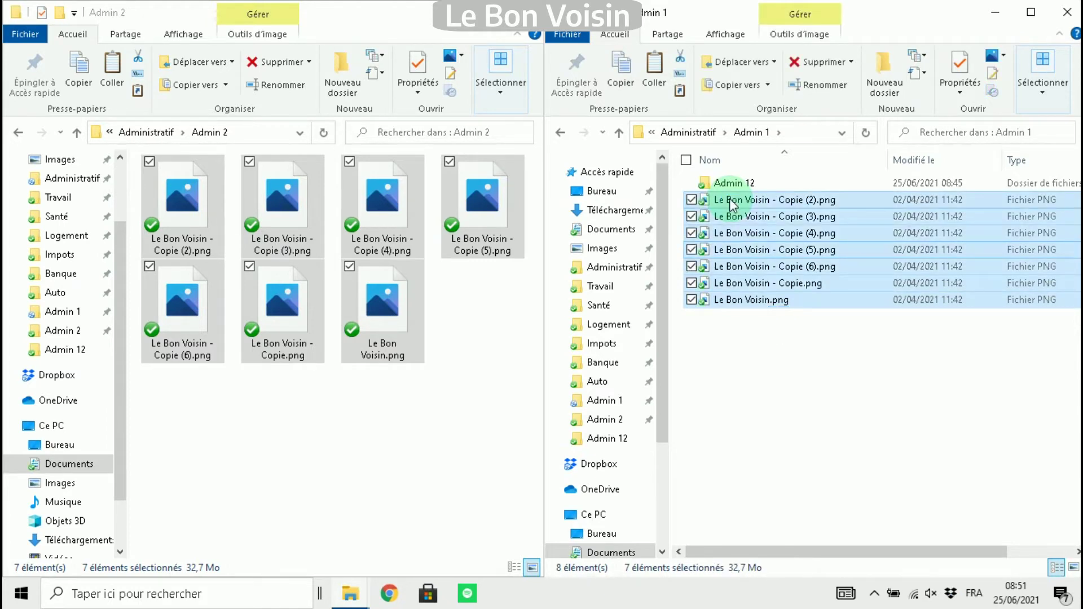
{"action": "key", "text": "Delete"}
{"action": "key", "text": "Return"}
{"action": "left_click", "coordinate": [721, 337]}
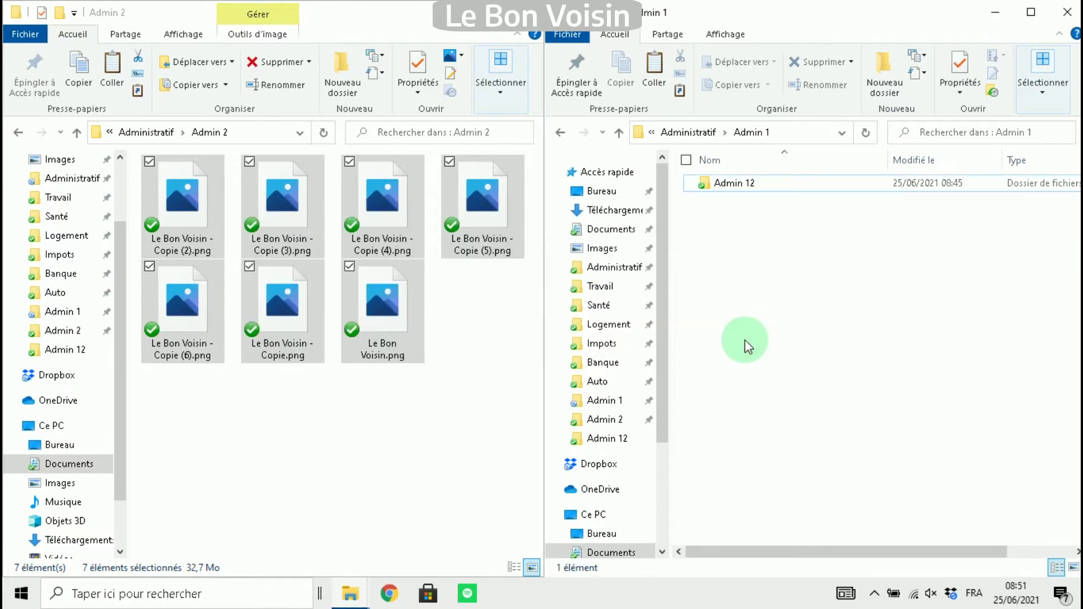
Mark the check boxes of Copie (2).png, Copie (3).png and Le Bon Voisin.png in Admin 2, and clear the selection
{"action": "left_click", "coordinate": [446, 321]}
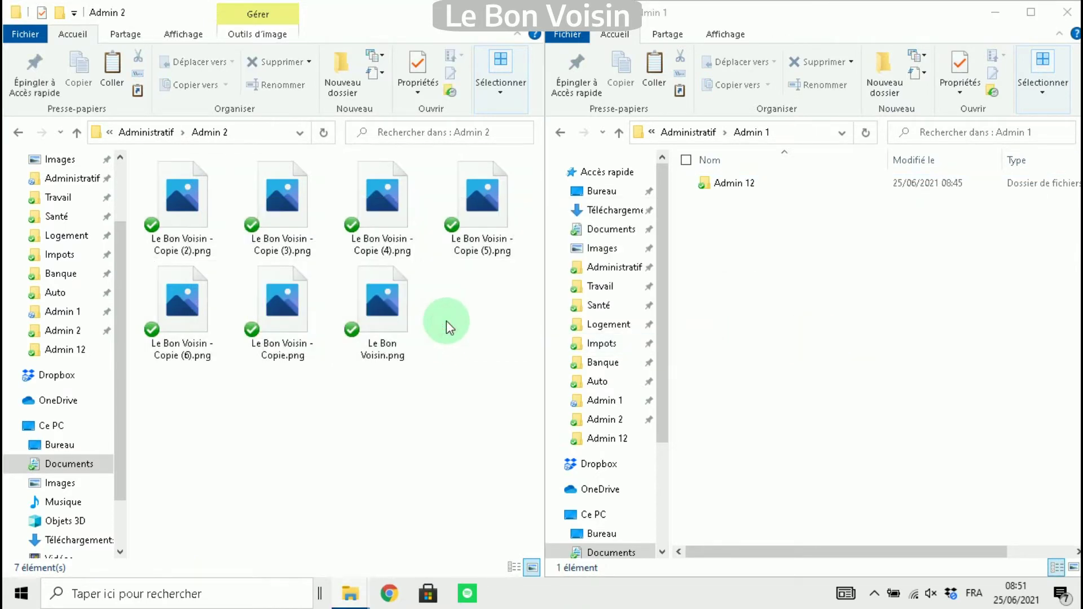
{"action": "left_click", "coordinate": [150, 162]}
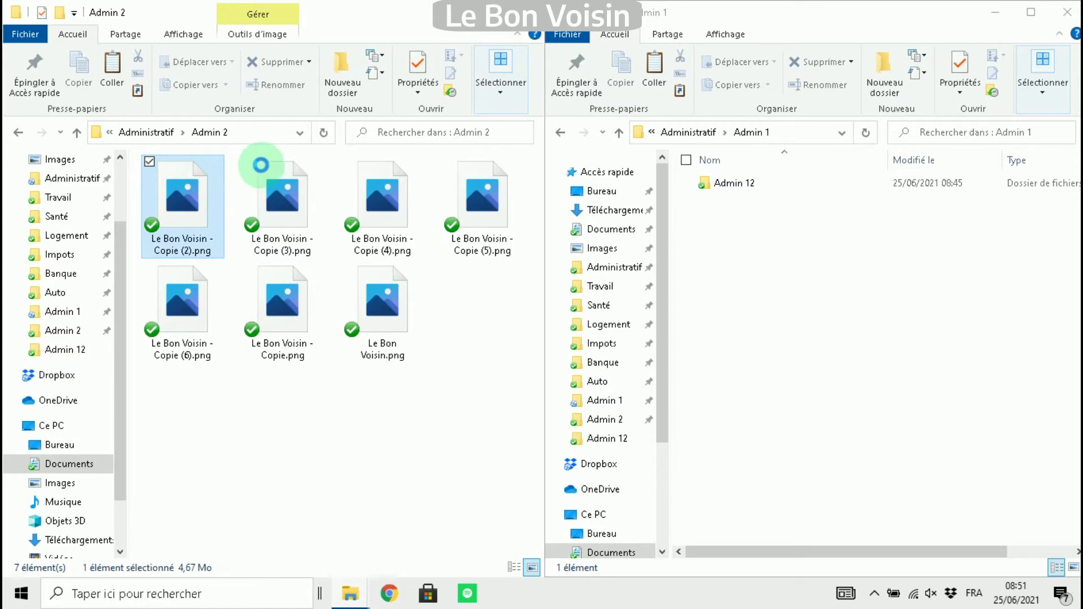
{"action": "left_click", "coordinate": [250, 162]}
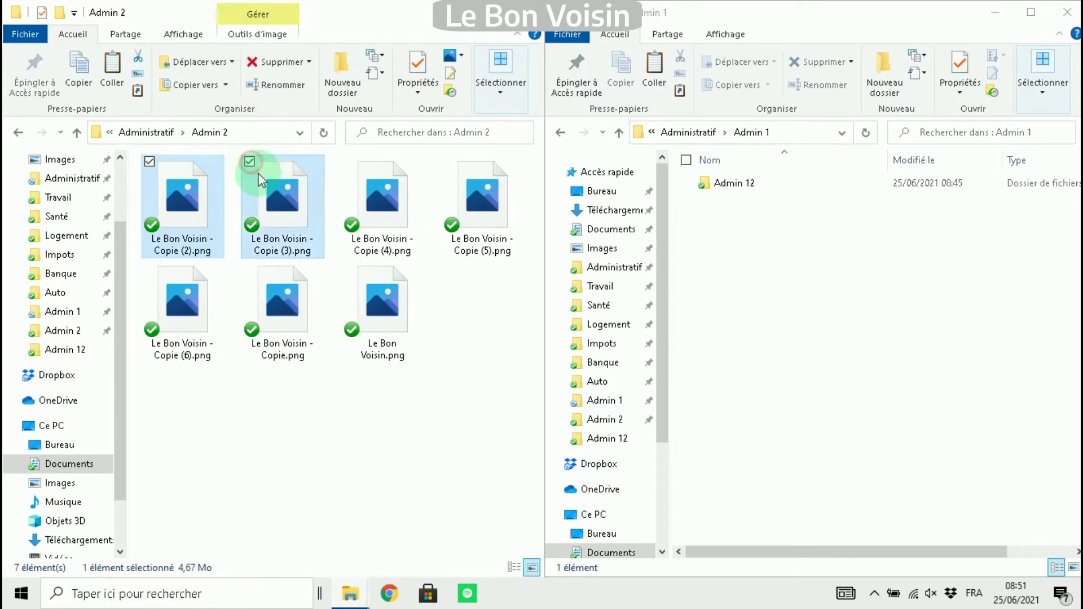
{"action": "left_click", "coordinate": [349, 268]}
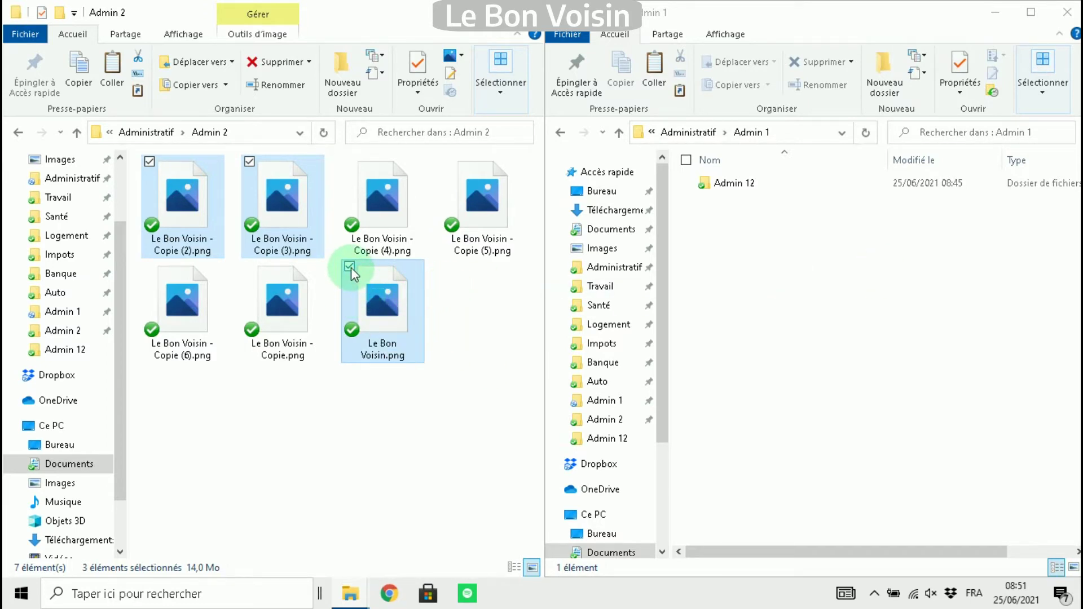
{"action": "left_click", "coordinate": [474, 268]}
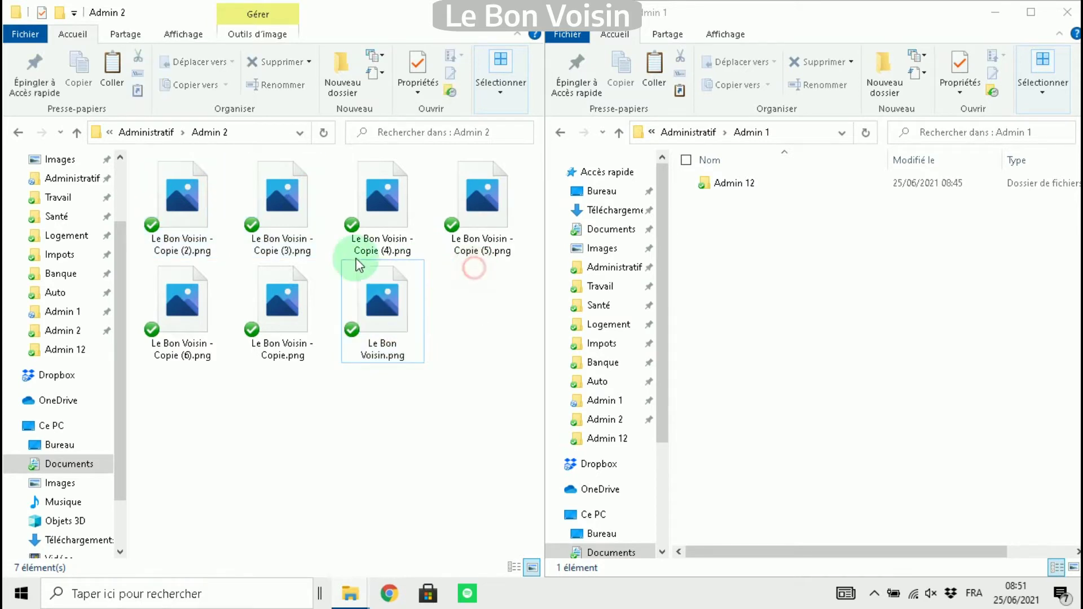
Turn off Cases à cocher des éléments and select Le Bon Voisin - Copie (2).png in Admin 2
{"action": "left_click", "coordinate": [187, 35]}
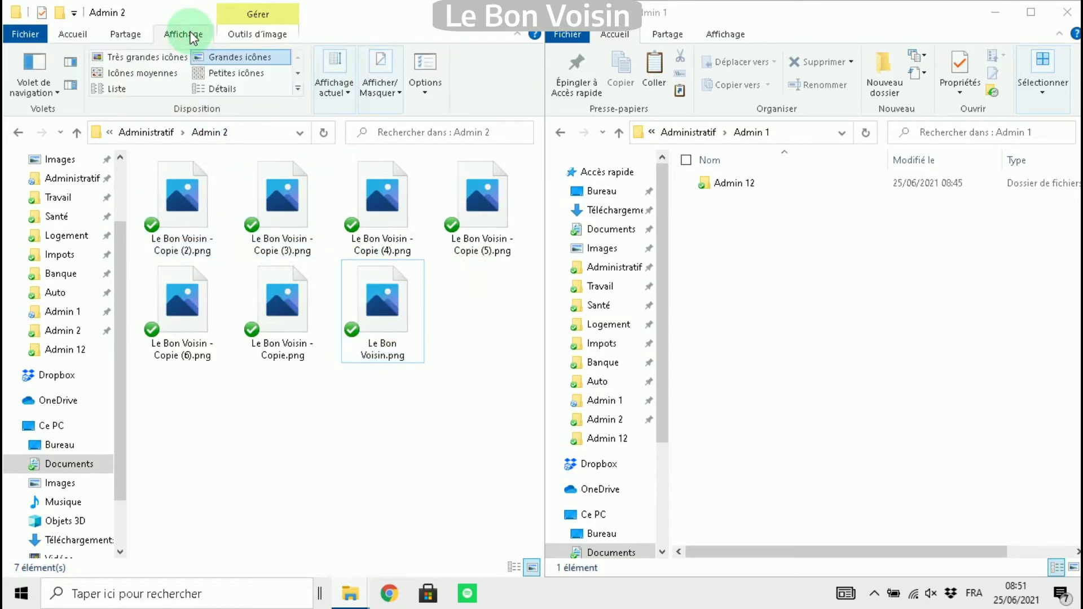
{"action": "left_click", "coordinate": [389, 95]}
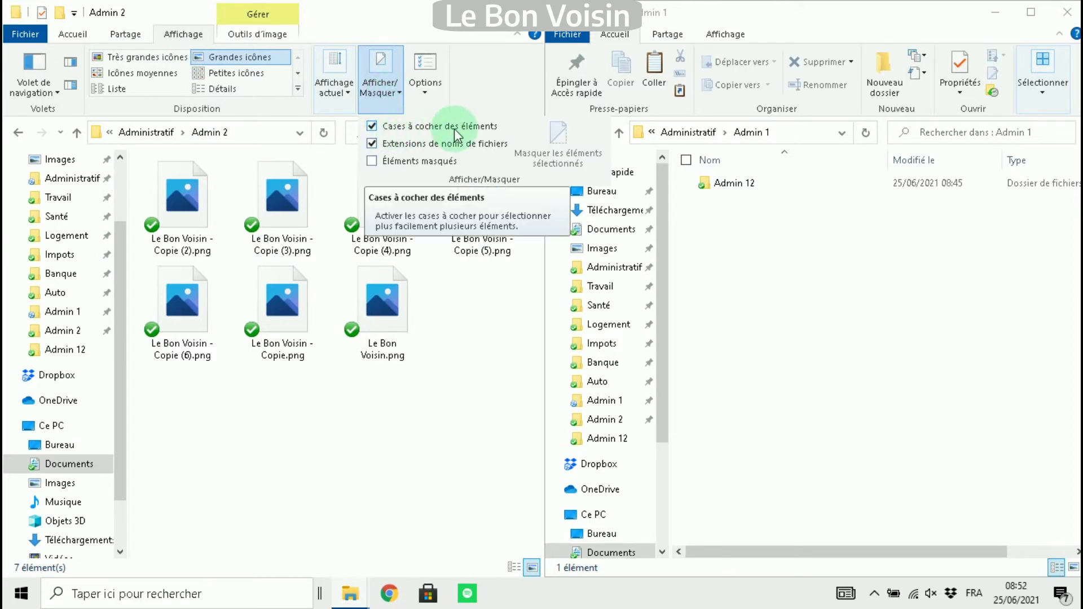
{"action": "left_click", "coordinate": [372, 130]}
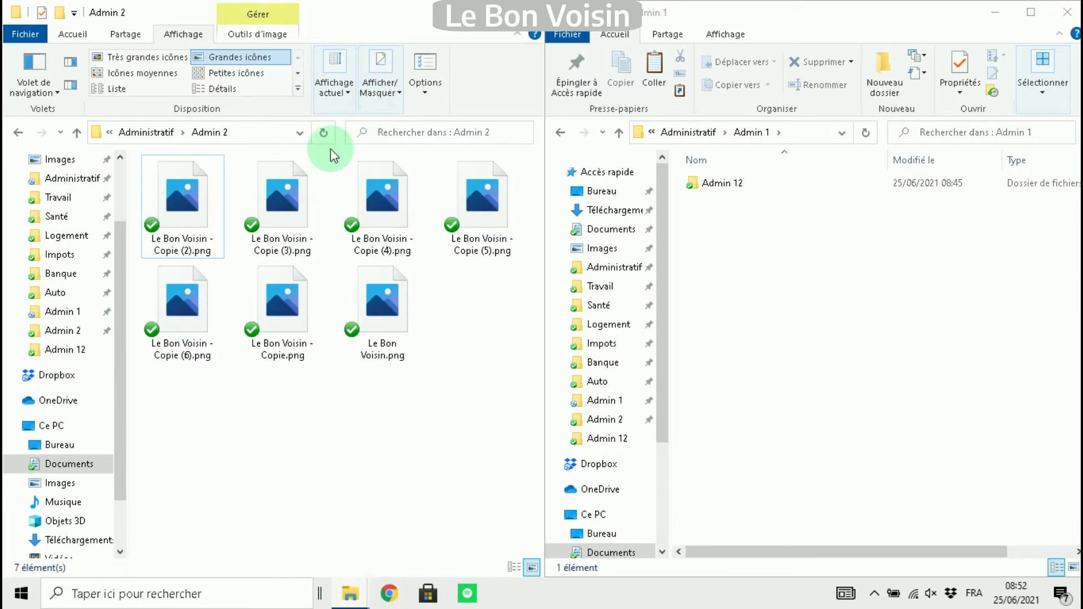
{"action": "left_click", "coordinate": [181, 175]}
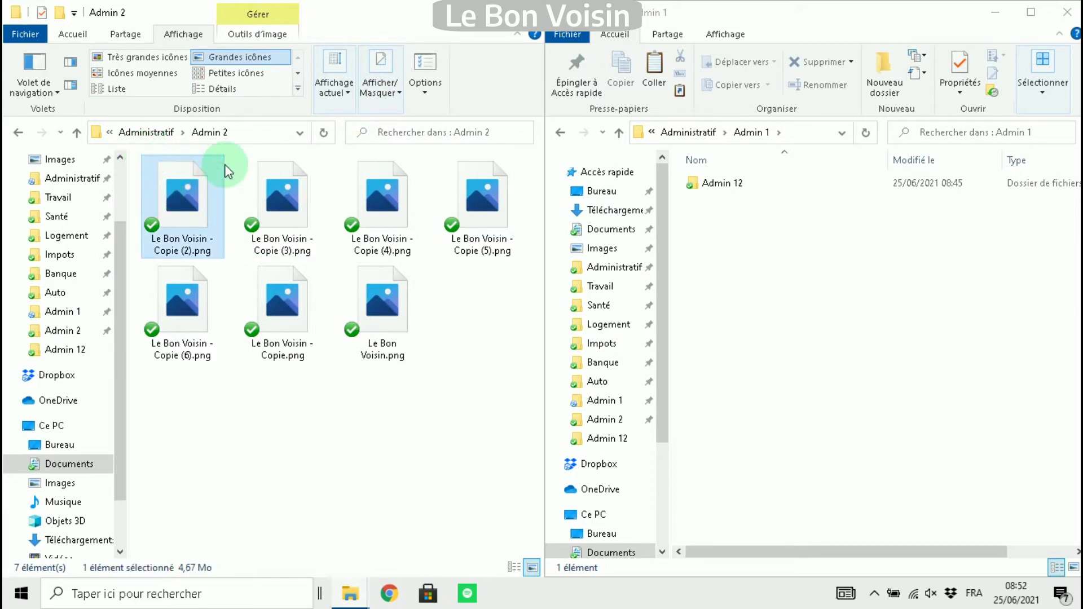
Turn Cases à cocher des éléments back on, select Copie (3).png and Copie (2).png together, and clear the selection
{"action": "left_click", "coordinate": [392, 92]}
{"action": "left_click", "coordinate": [383, 125]}
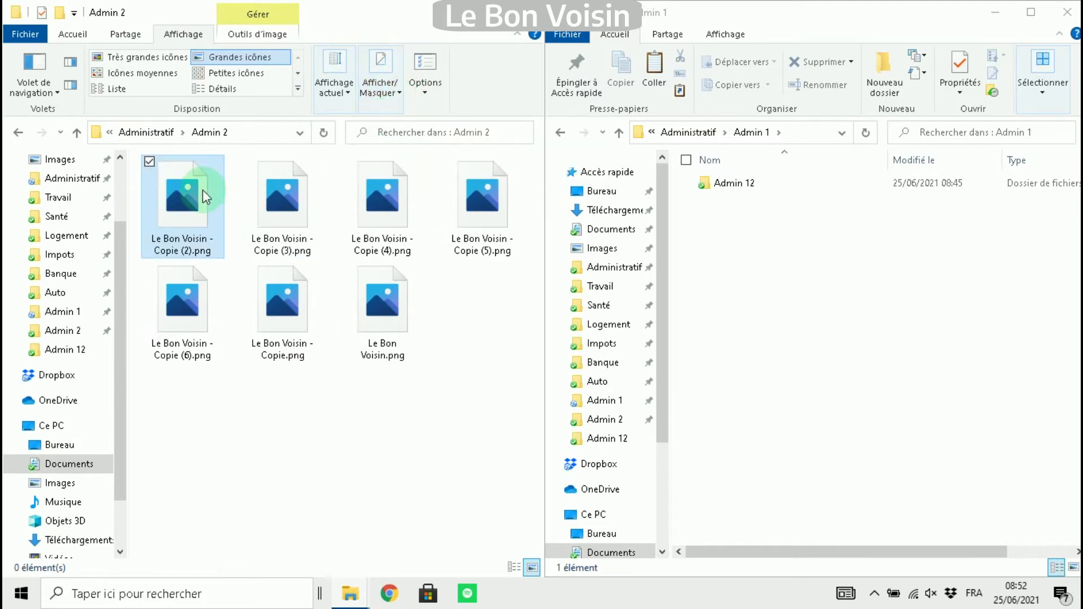
{"action": "left_click", "coordinate": [287, 181]}
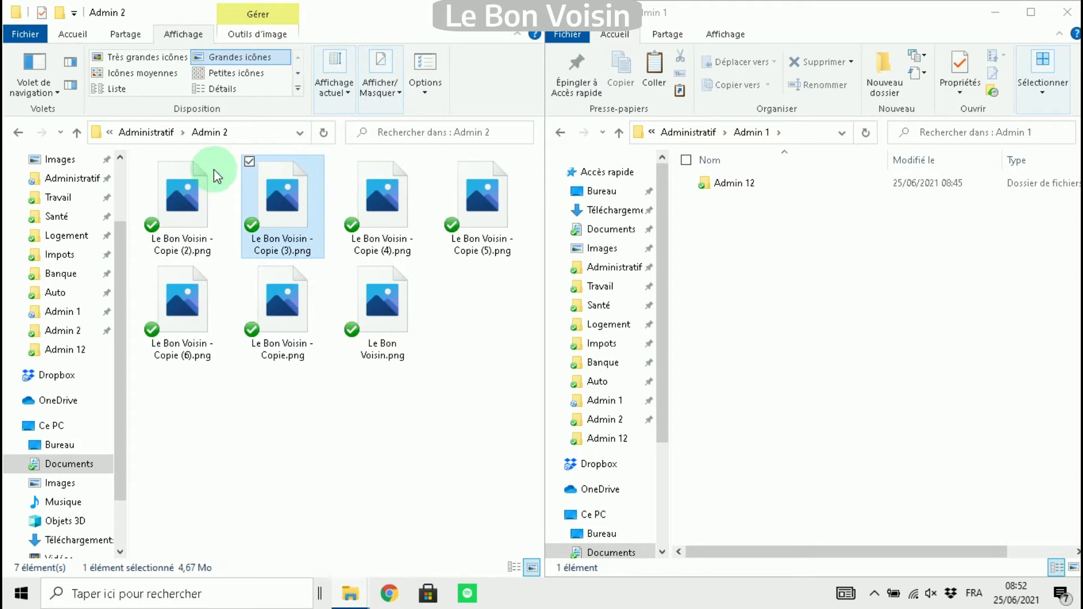
{"action": "left_click", "coordinate": [149, 162]}
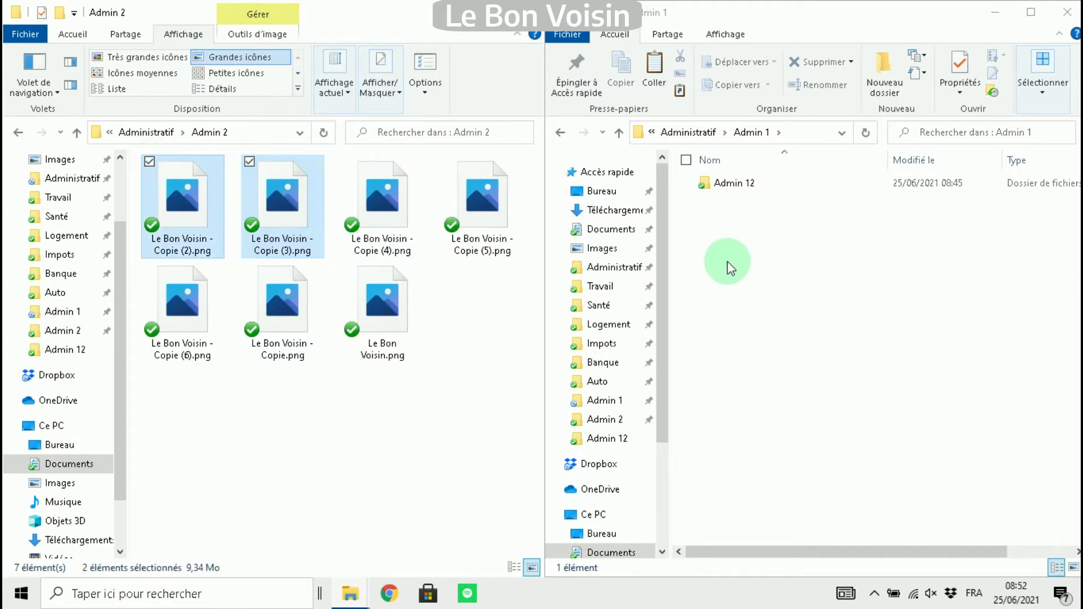
{"action": "left_click", "coordinate": [458, 293]}
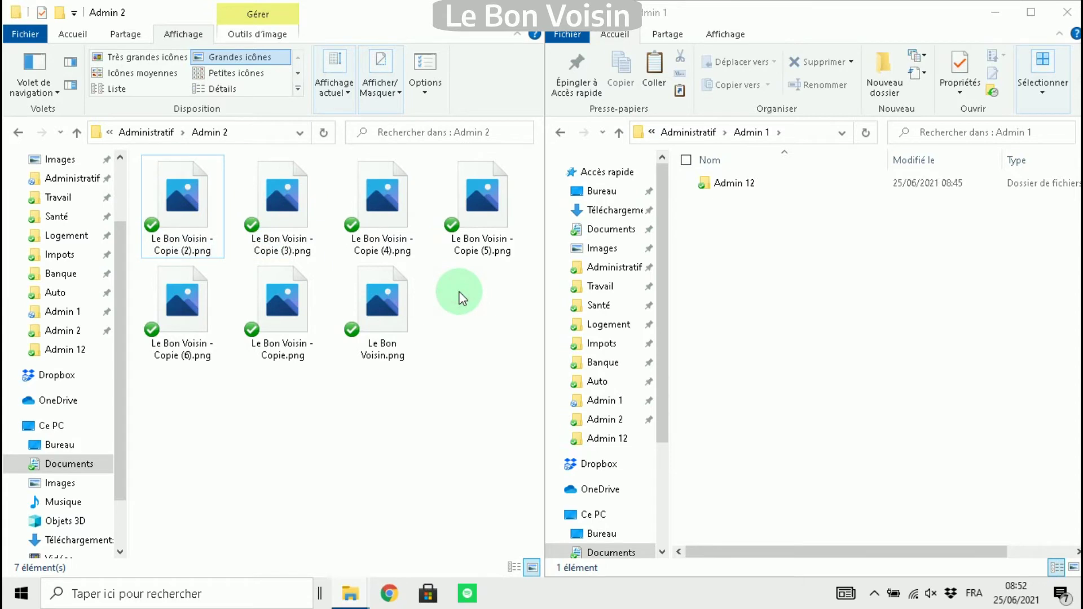
Select all images in Admin 2 with a selection rectangle, repeat with smaller groups, and clear the selection
{"action": "left_click_drag", "start_coordinate": [521, 384], "coordinate": [189, 208]}
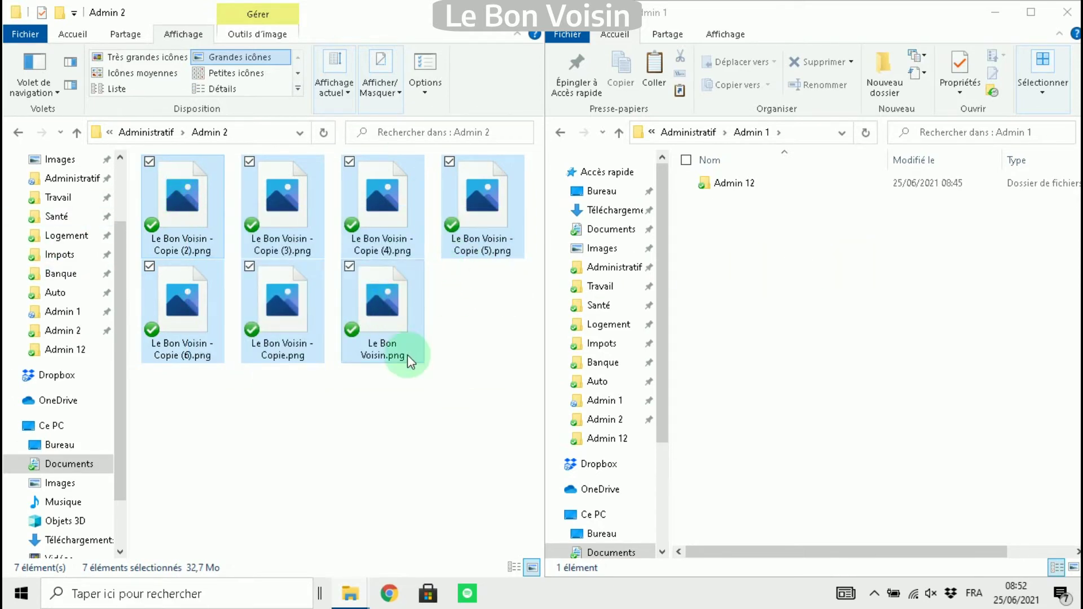
{"action": "left_click", "coordinate": [447, 358]}
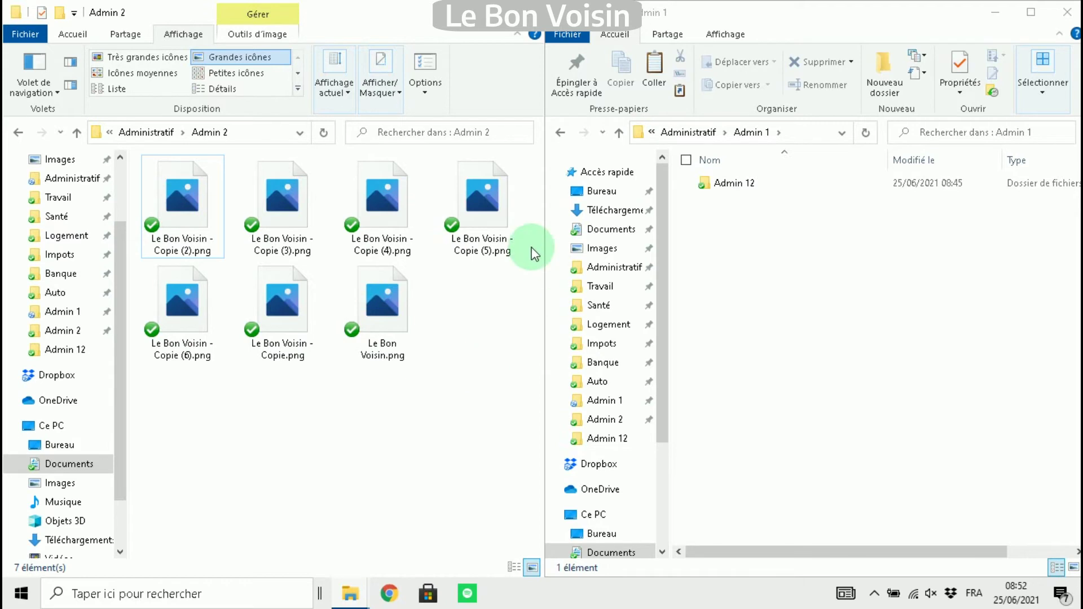
{"action": "left_click_drag", "start_coordinate": [458, 356], "coordinate": [191, 311]}
{"action": "left_click_drag", "start_coordinate": [497, 365], "coordinate": [466, 203]}
{"action": "left_click", "coordinate": [482, 321]}
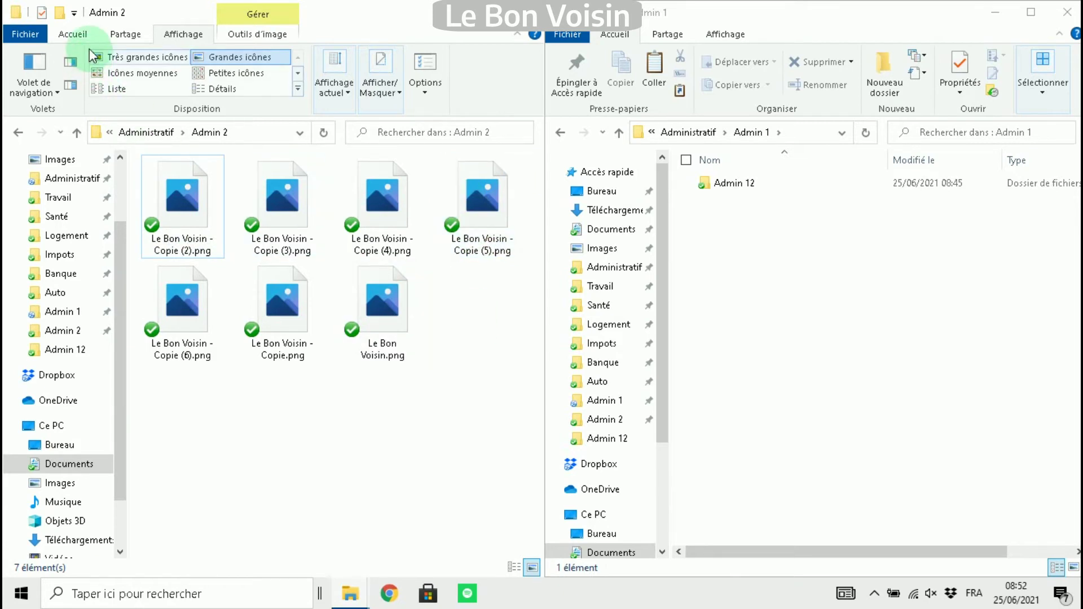
Cut Le Bon Voisin.png from Admin 2, paste it into Admin 1, and clear the selection
{"action": "left_click", "coordinate": [75, 33]}
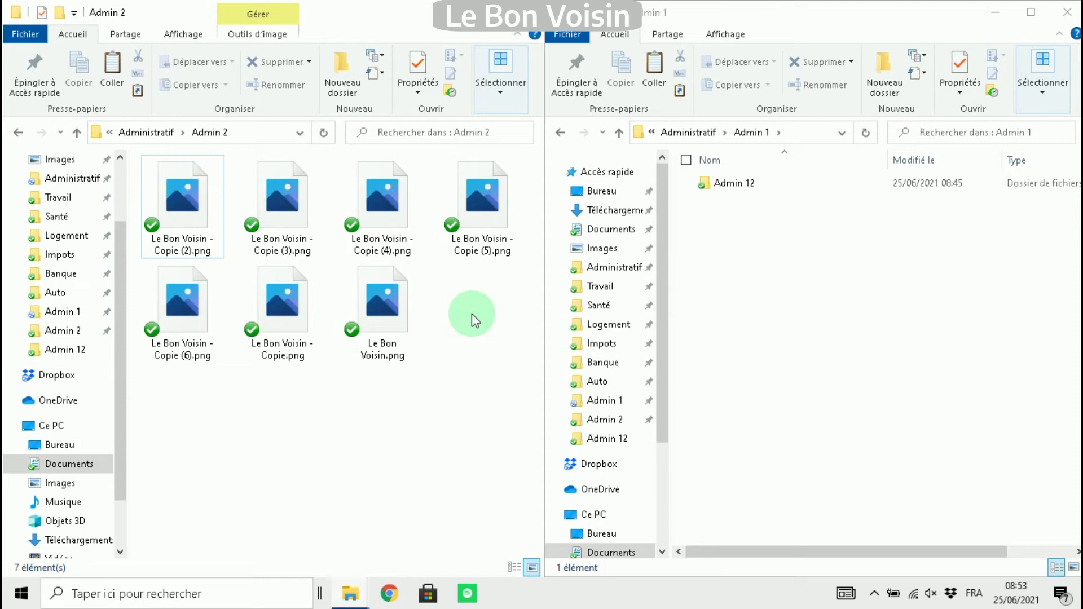
{"action": "double_click", "coordinate": [383, 338]}
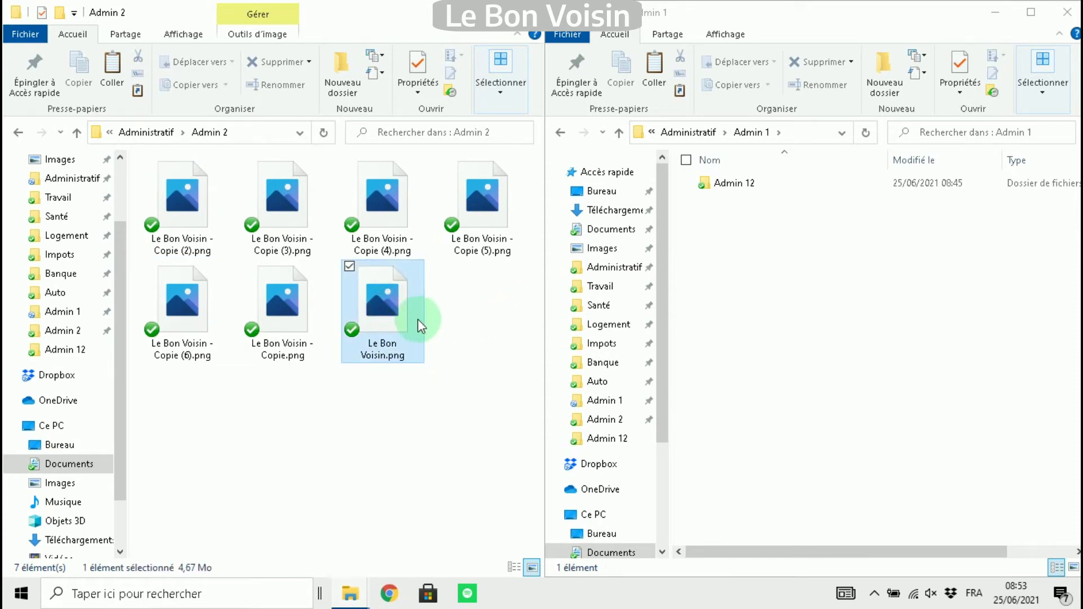
{"action": "left_click", "coordinate": [117, 75]}
{"action": "left_click", "coordinate": [138, 63]}
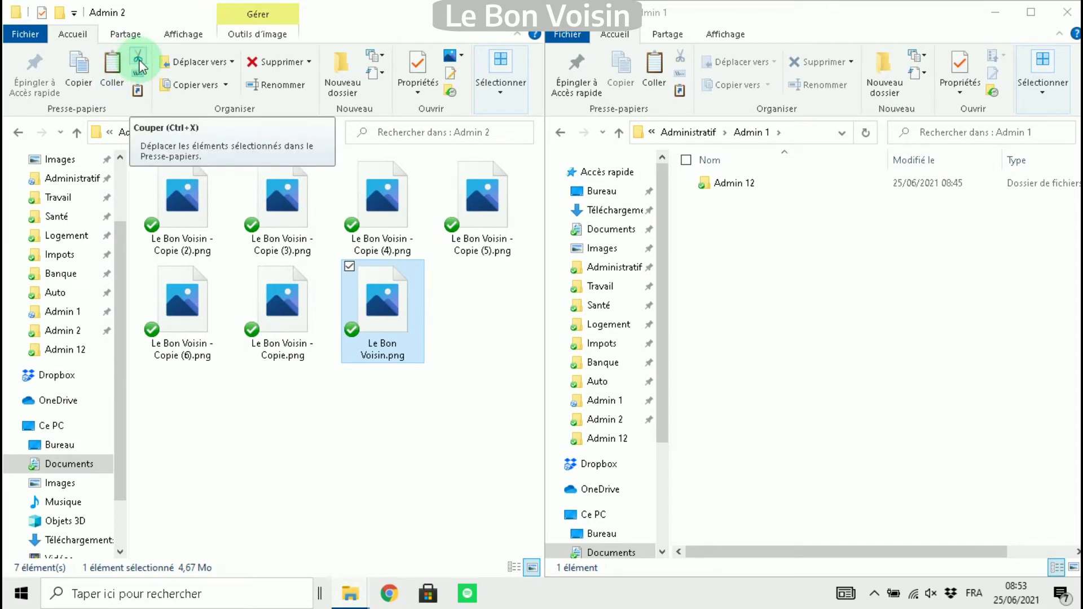
{"action": "left_click", "coordinate": [138, 65]}
{"action": "left_click_drag", "start_coordinate": [374, 316], "coordinate": [387, 293]}
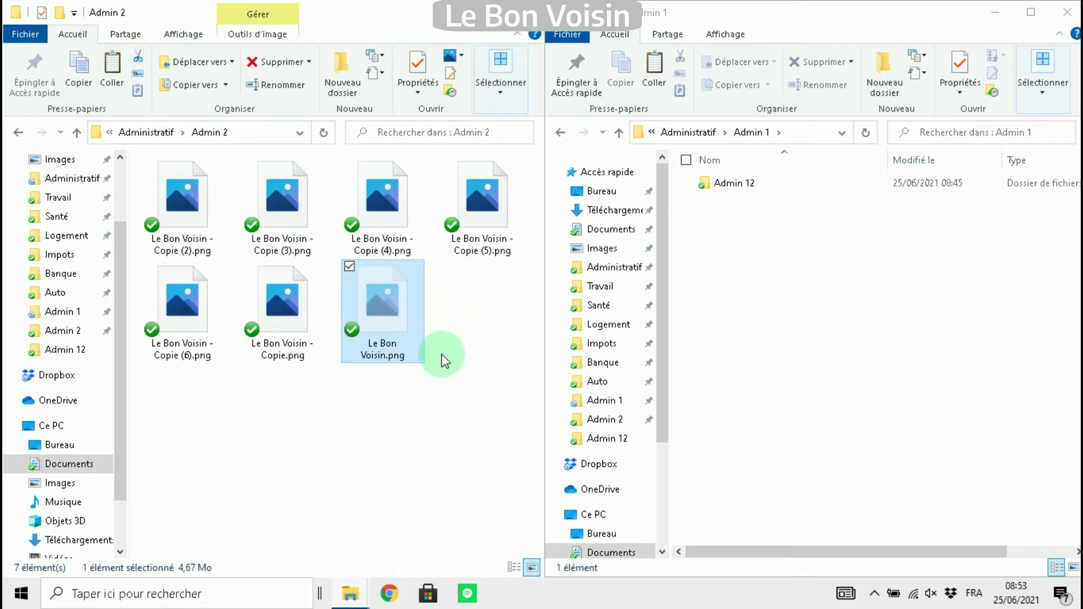
{"action": "left_click", "coordinate": [795, 240]}
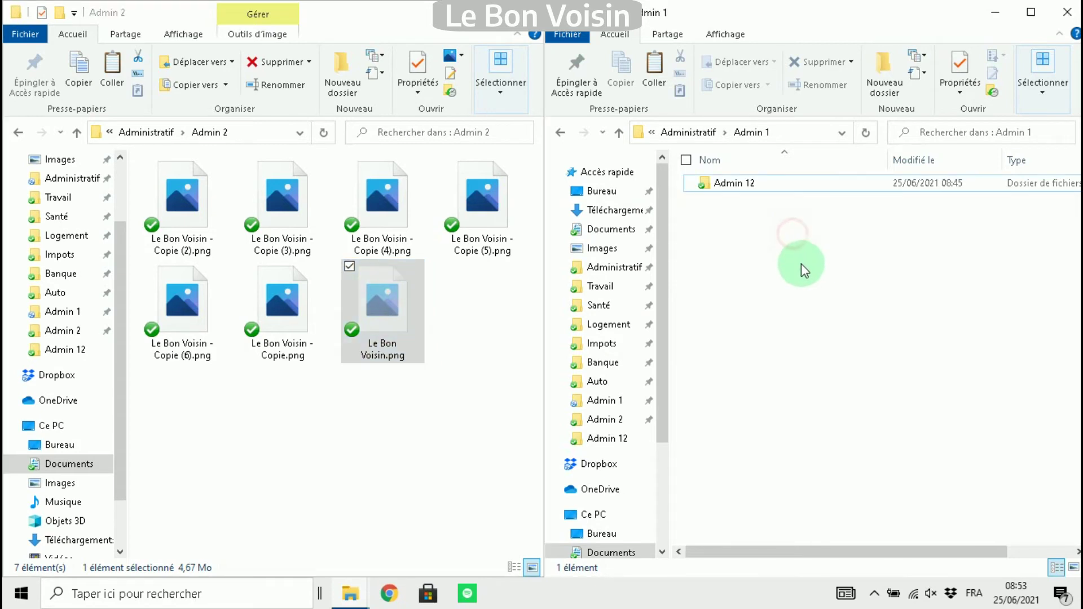
{"action": "left_click", "coordinate": [654, 72]}
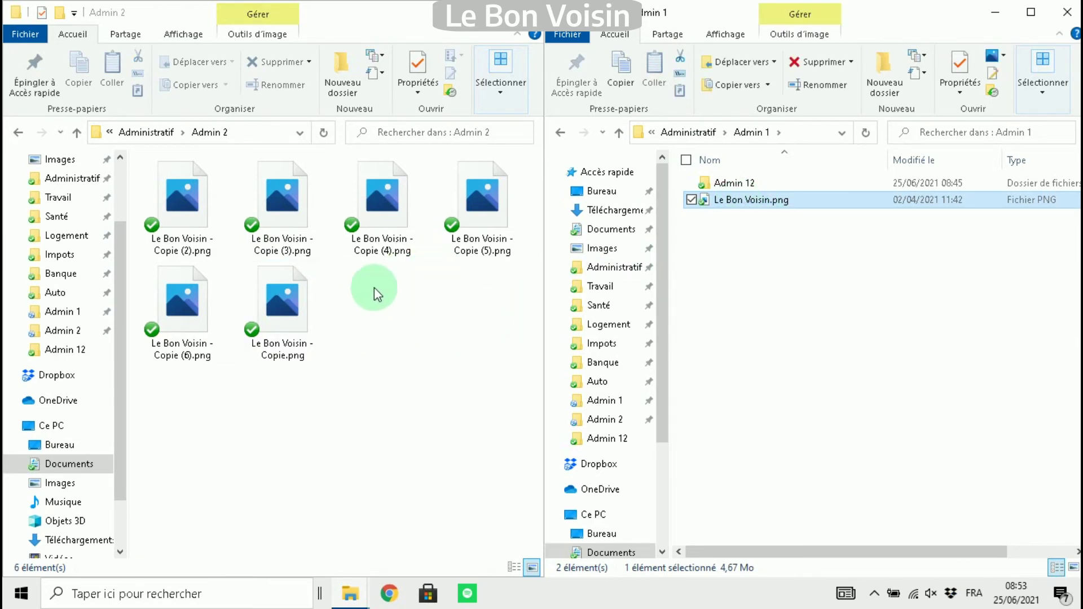
{"action": "left_click", "coordinate": [417, 295]}
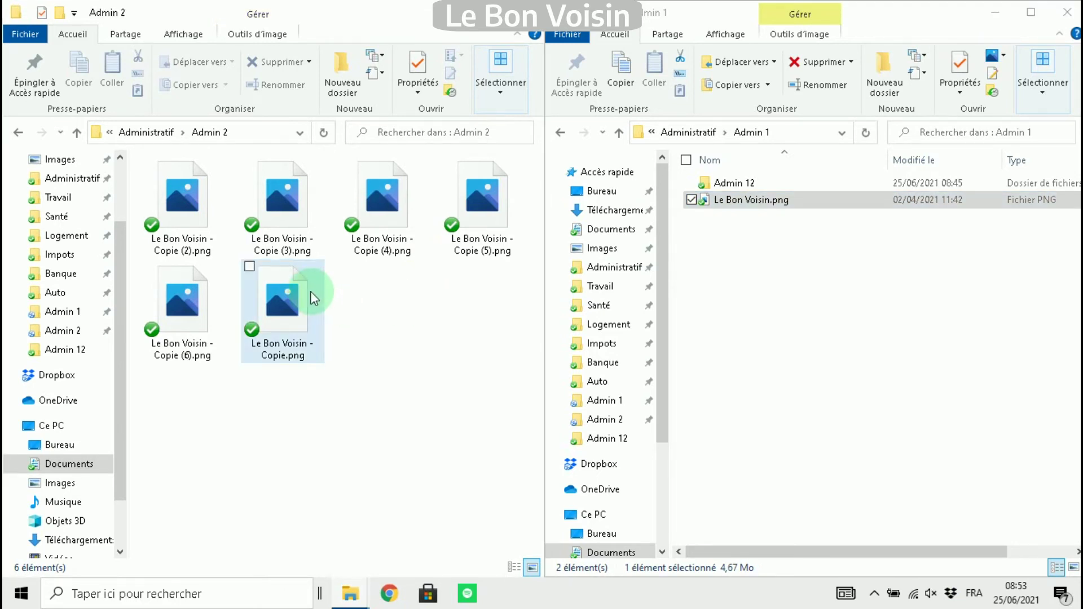
{"action": "left_click", "coordinate": [830, 285]}
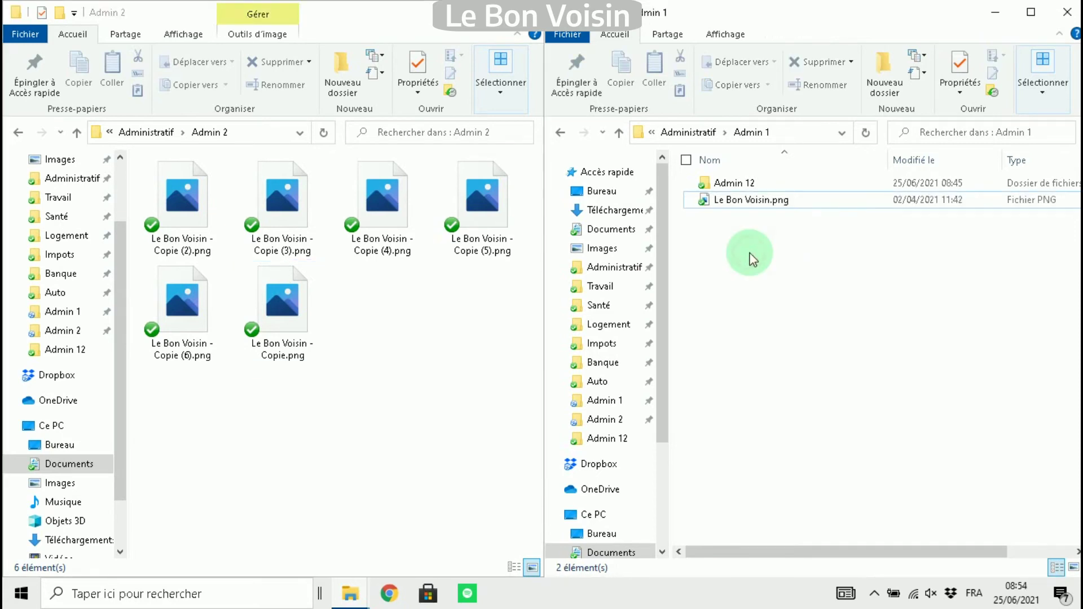
Try to copy Le Bon Voisin.png from Admin 1 into its subfolder Admin 12
{"action": "left_click", "coordinate": [751, 200]}
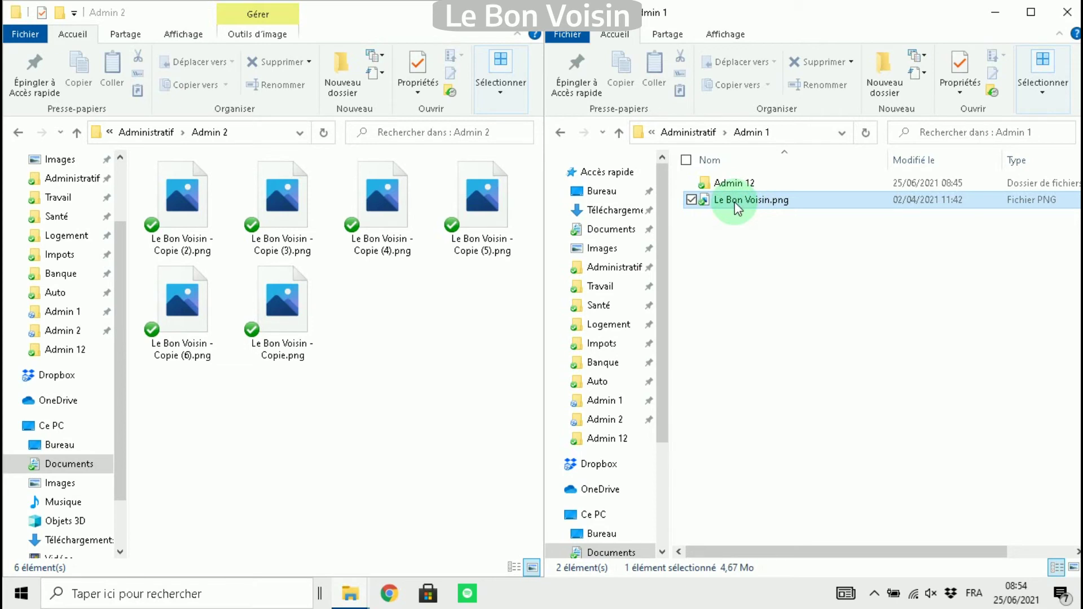
{"action": "left_click", "coordinate": [620, 81]}
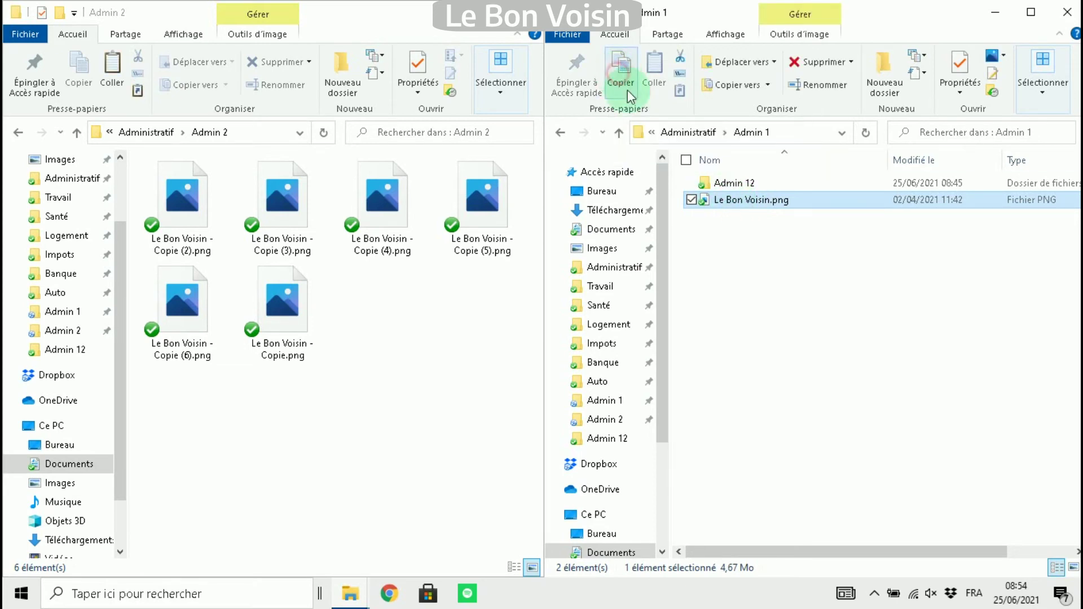
{"action": "double_click", "coordinate": [767, 187]}
{"action": "left_click", "coordinate": [799, 291]}
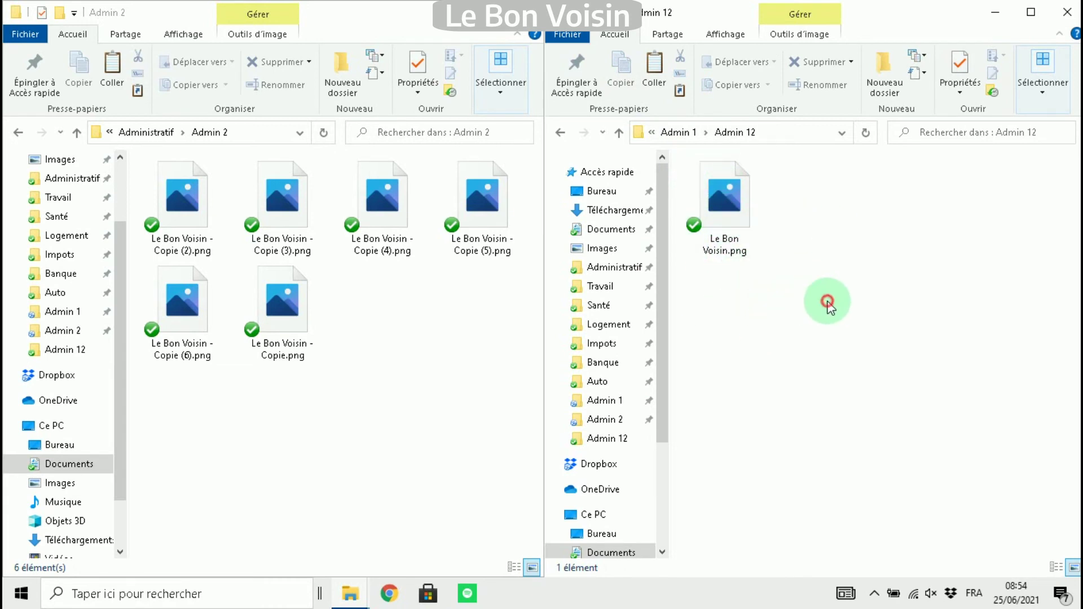
{"action": "left_click", "coordinate": [655, 70]}
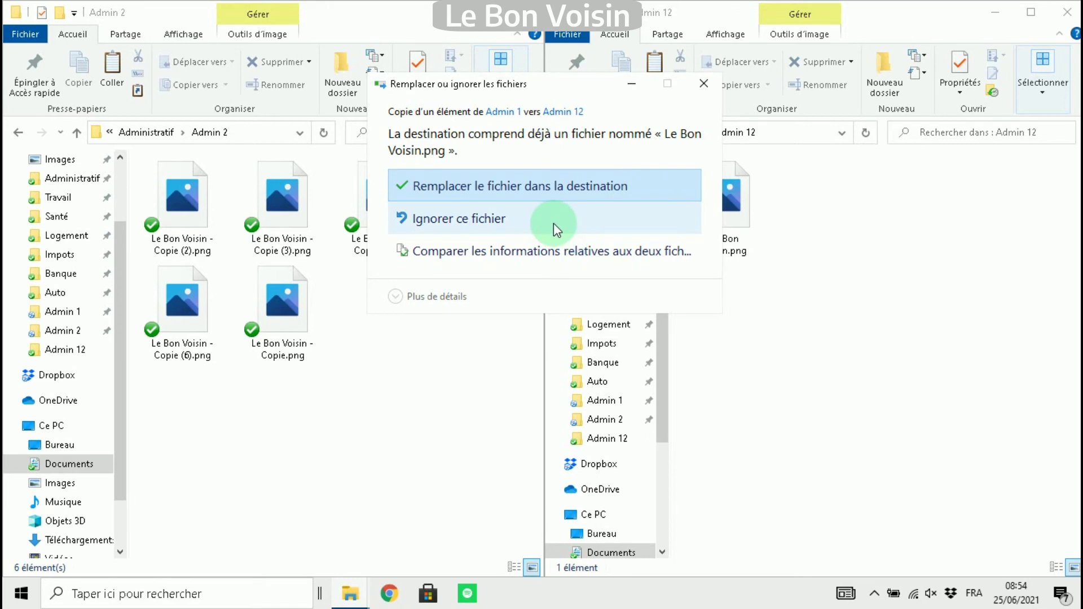
Compare the two conflicting Le Bon Voisin.png files, cancel the comparison, and skip copying the file
{"action": "left_click", "coordinate": [554, 252]}
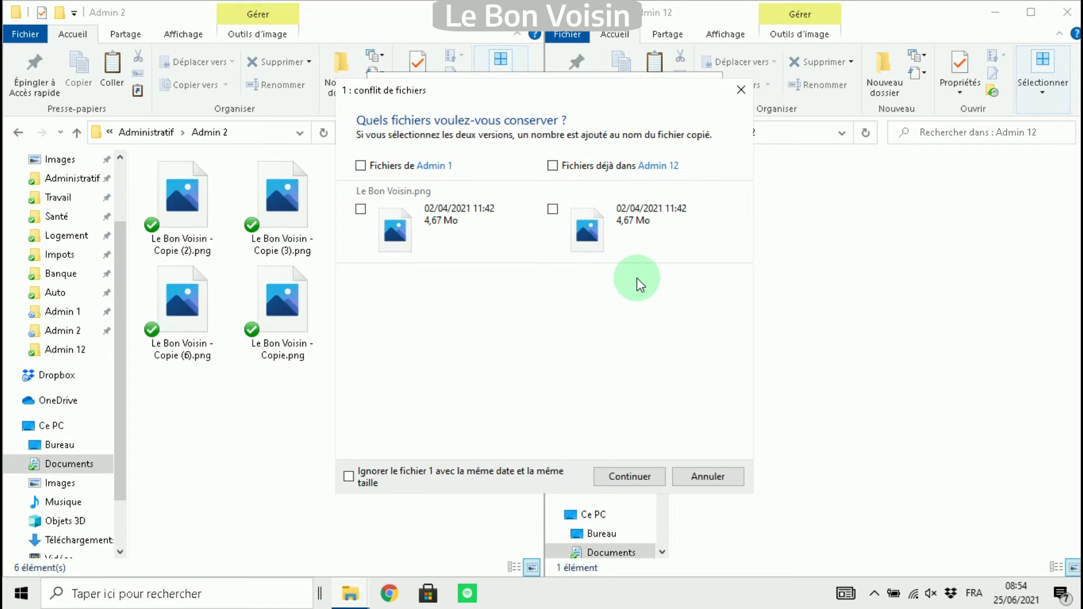
{"action": "left_click", "coordinate": [722, 477]}
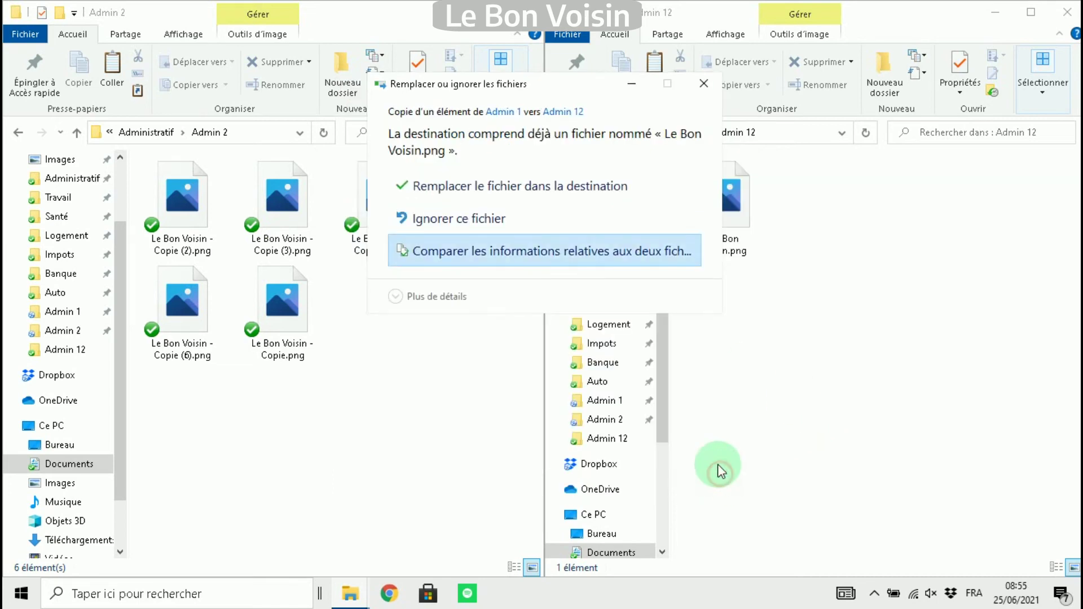
{"action": "left_click", "coordinate": [483, 220]}
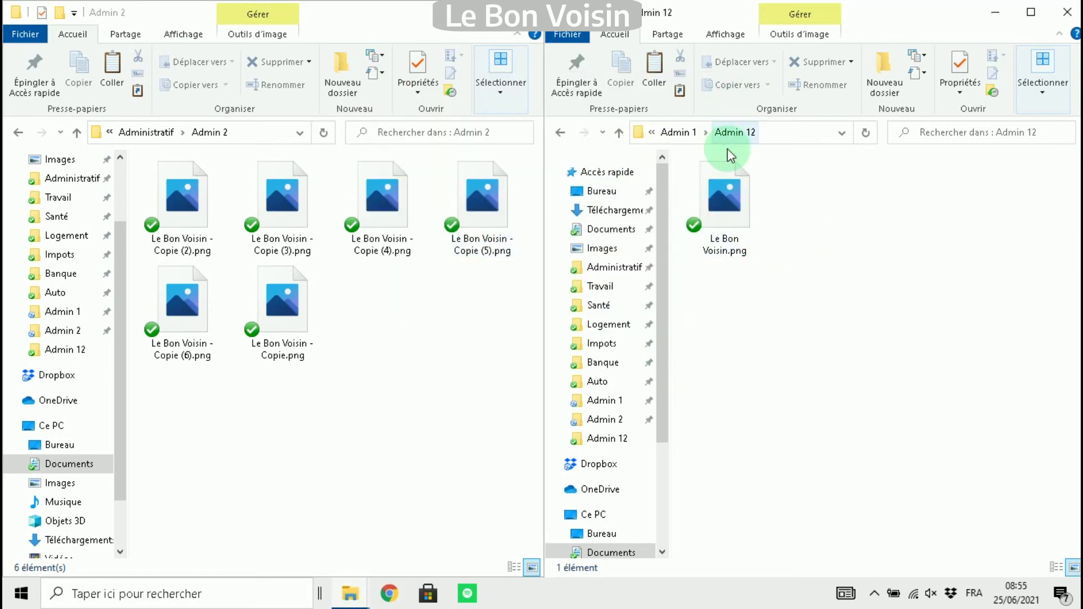
Return from Admin 12 to Admin 1 and select Le Bon Voisin.png
{"action": "left_click", "coordinate": [680, 132]}
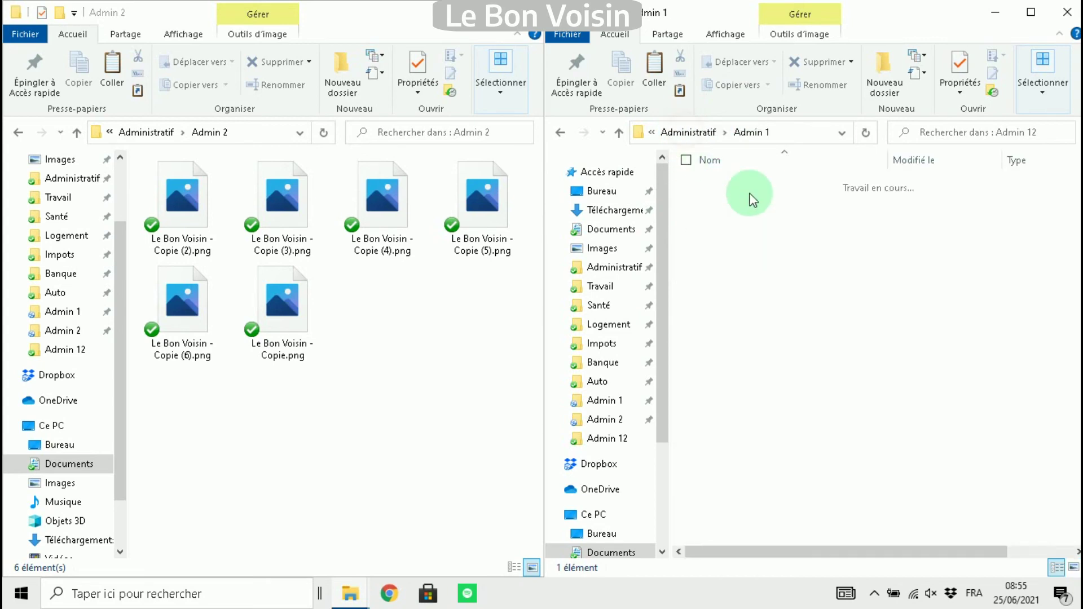
{"action": "left_click", "coordinate": [840, 202]}
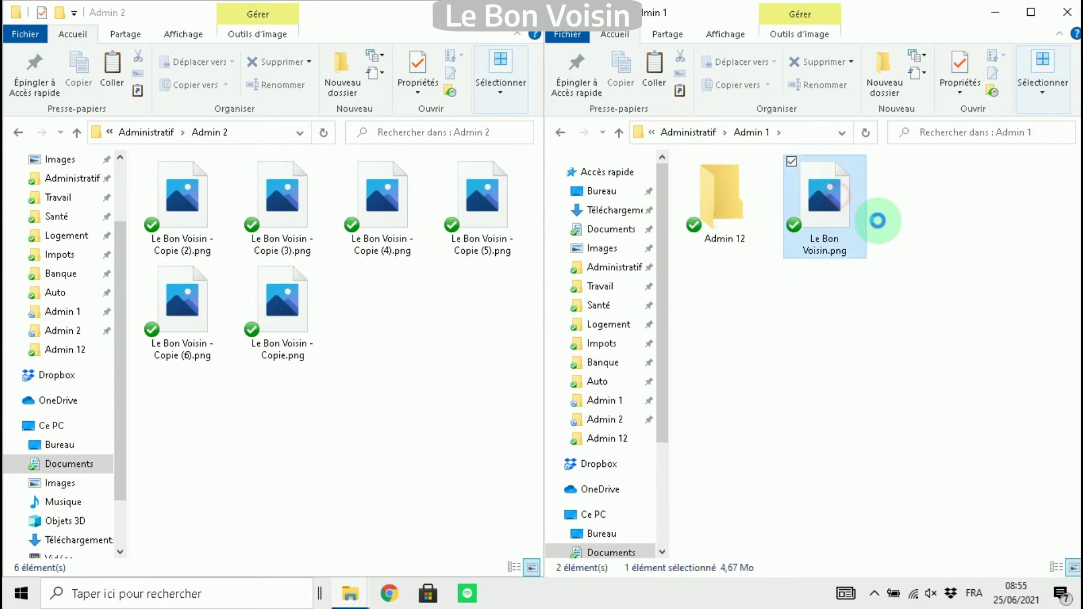